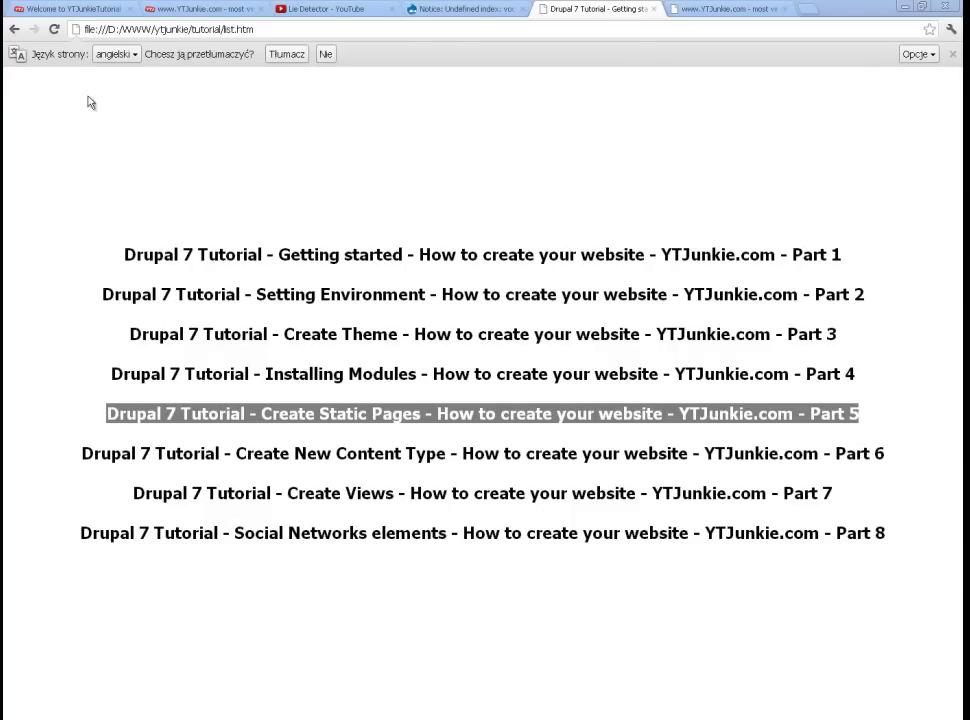
# View the live YTJunkie.com site, then return to the local YTJunkieTutorial test site.
pyautogui.click(166, 9)
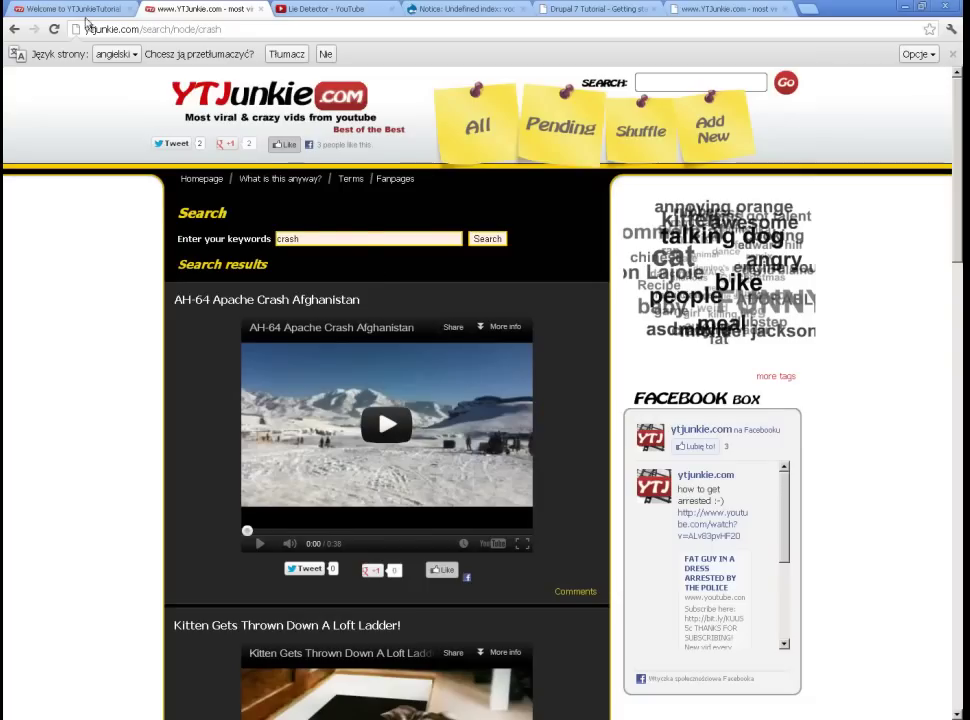
pyautogui.click(80, 12)
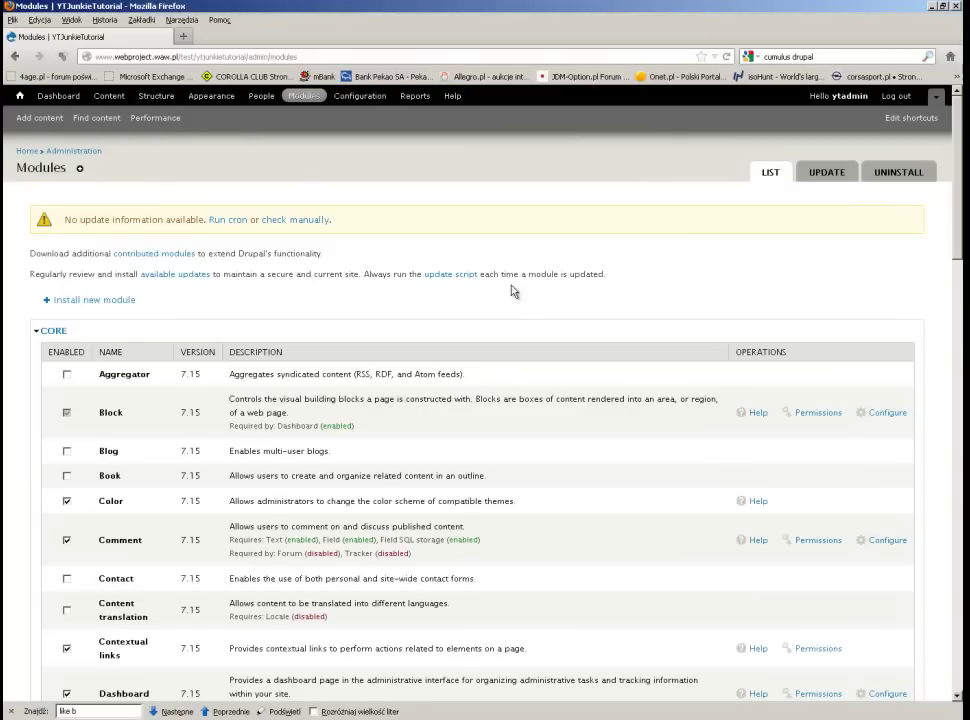
# Add a Basic page with the title 'Terms' and save it.
pyautogui.click(108, 96)
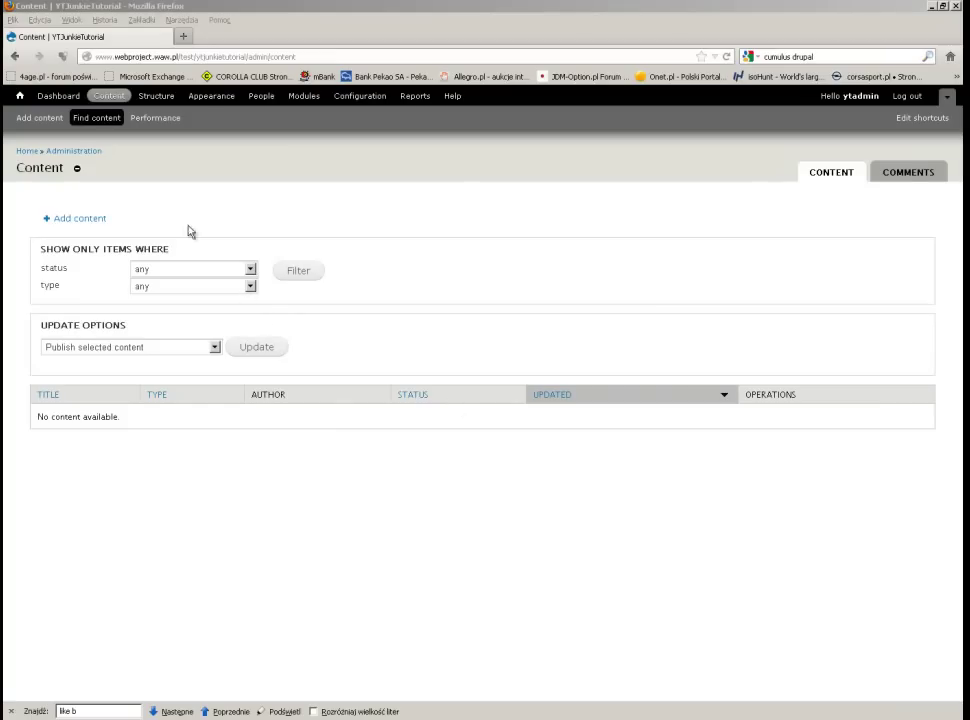
pyautogui.click(95, 219)
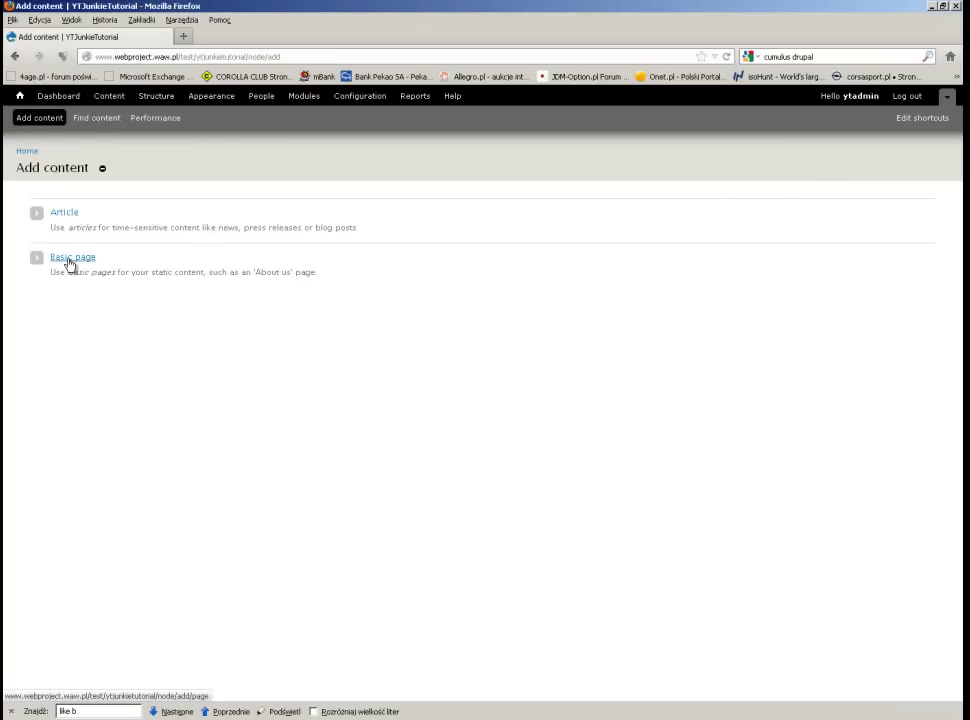
pyautogui.click(70, 262)
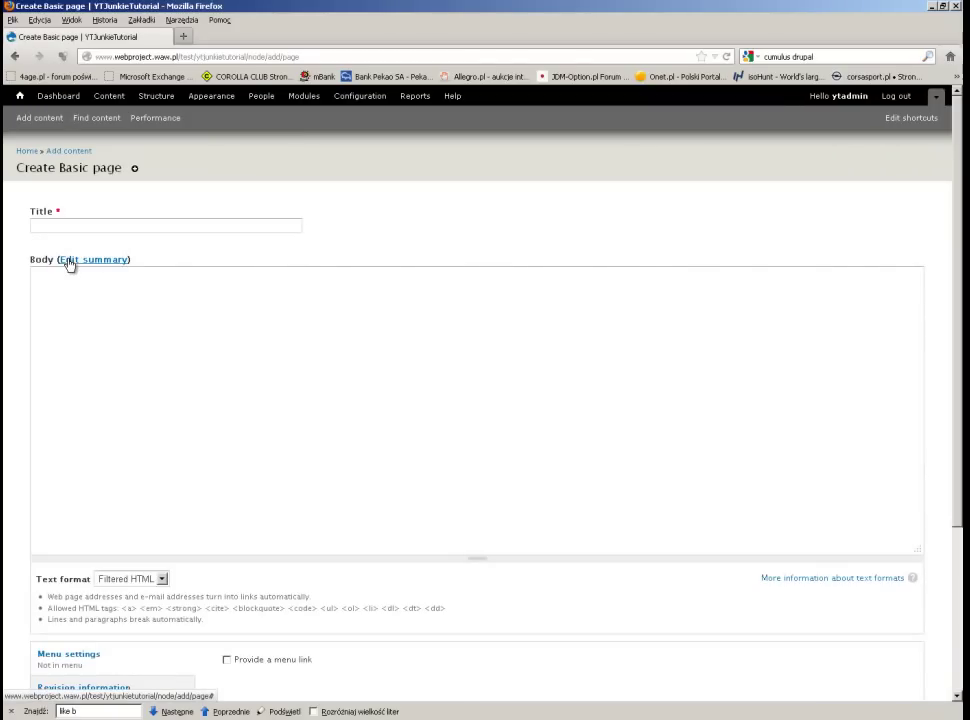
pyautogui.click(72, 226)
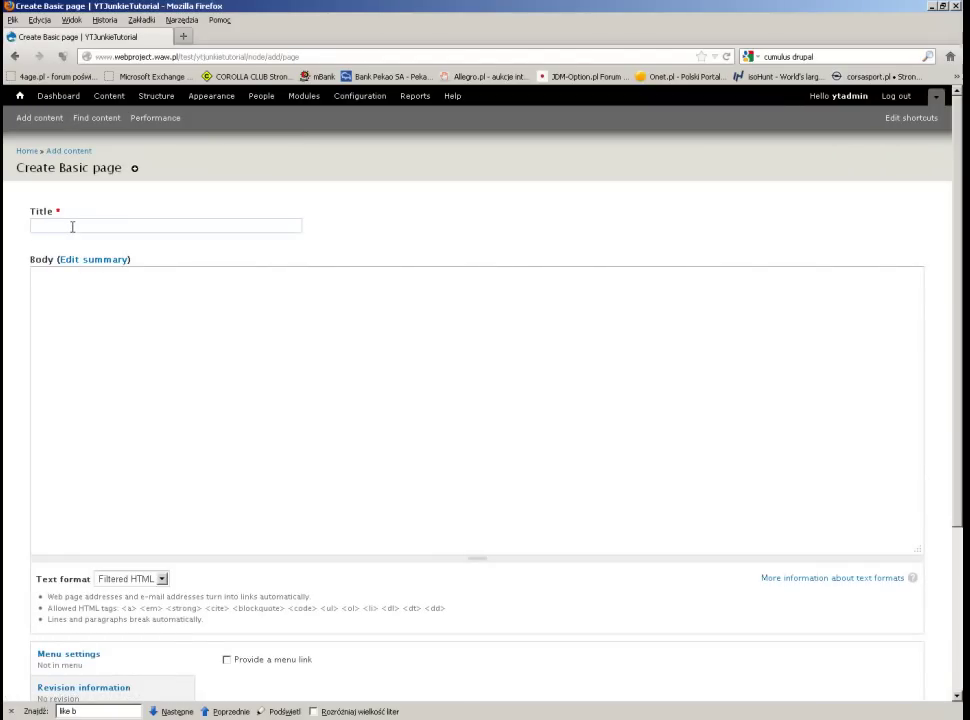
pyautogui.write('Terms')
pyautogui.scroll(-4, 258, 353)
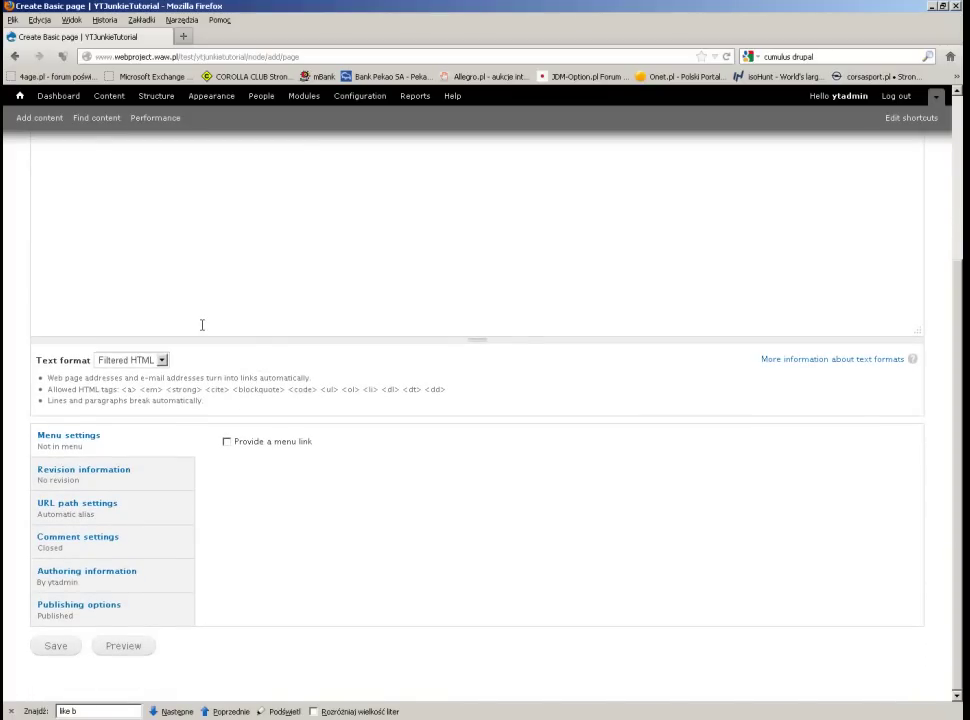
pyautogui.click(60, 646)
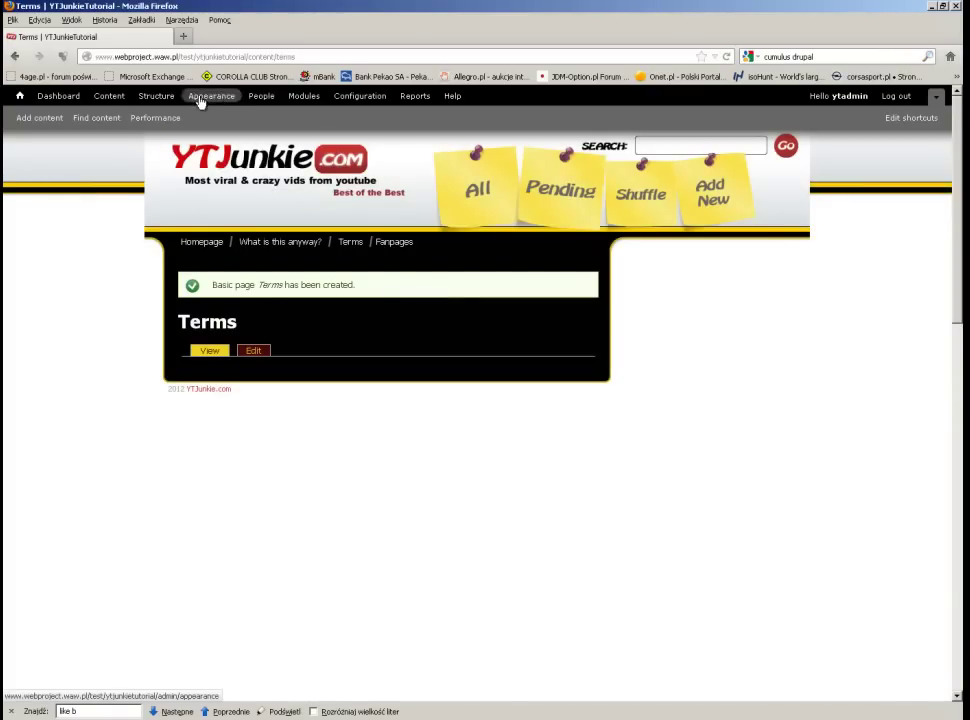
# Add a Basic page titled 'Fanpages', keep its comments Closed, and save it.
pyautogui.click(112, 97)
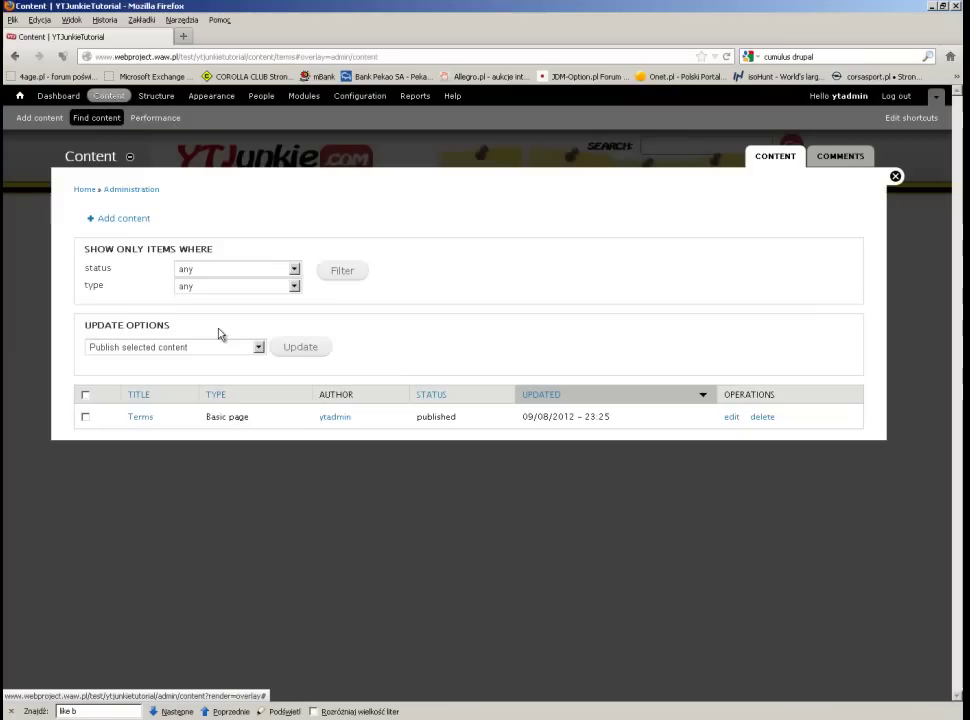
pyautogui.click(121, 219)
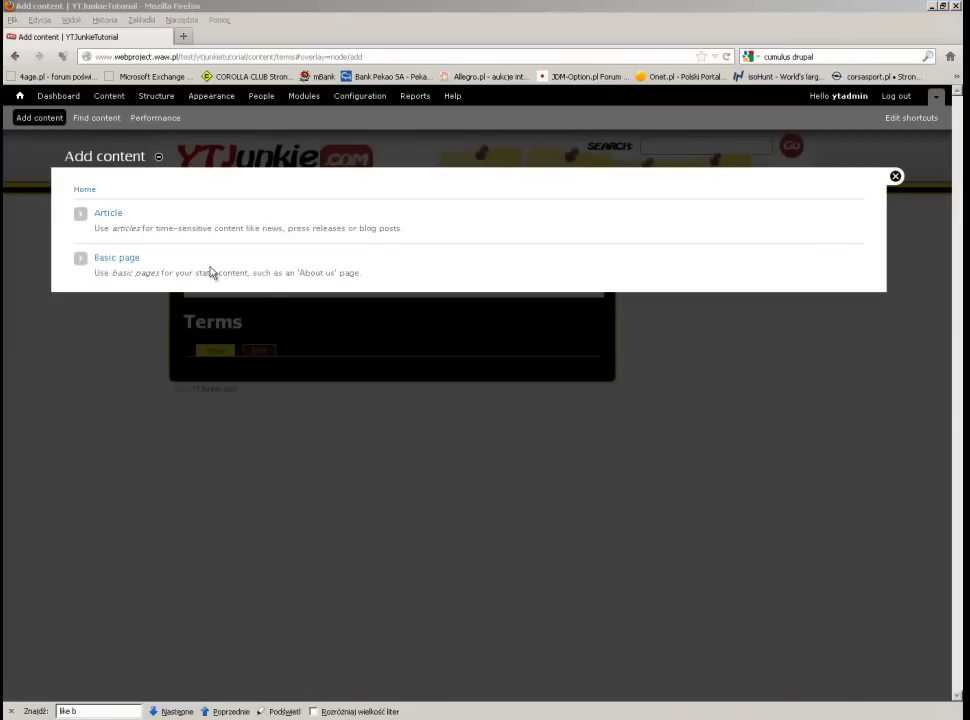
pyautogui.click(118, 260)
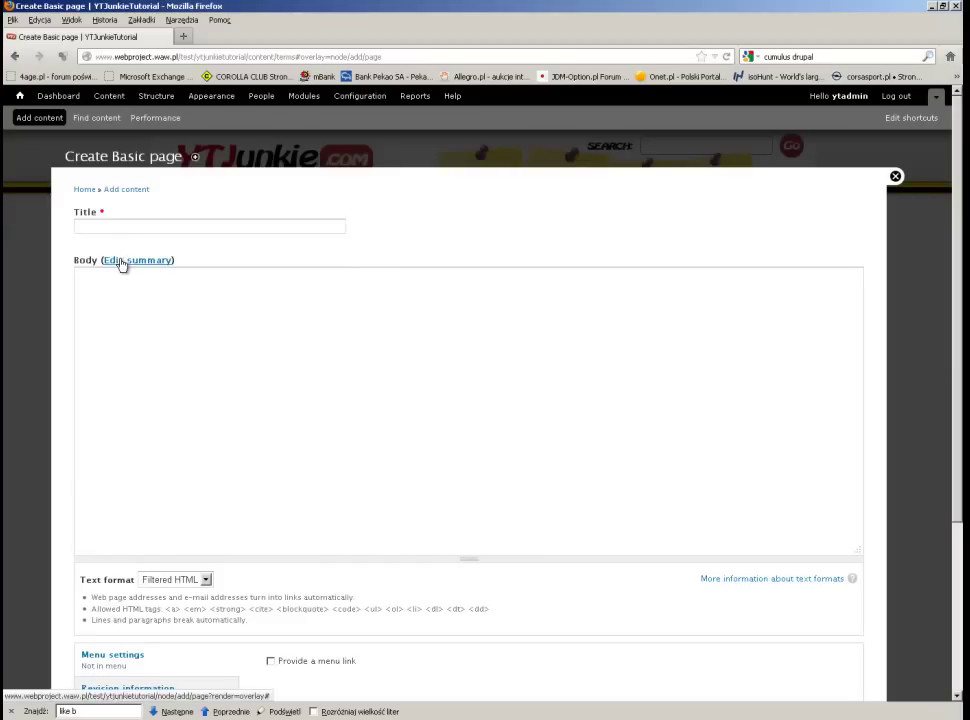
pyautogui.click(117, 226)
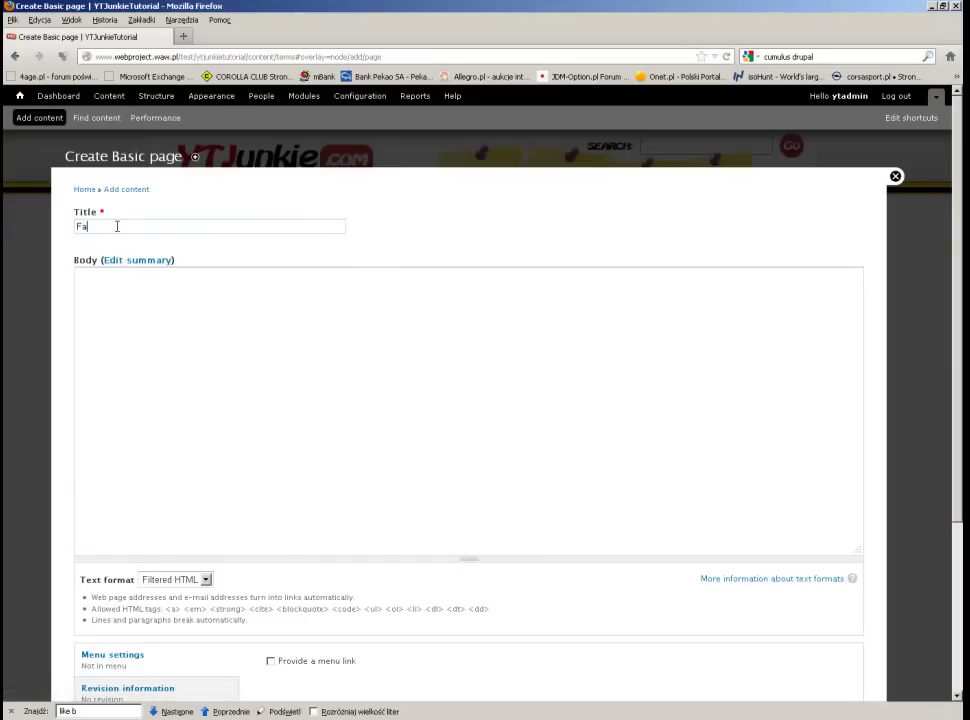
pyautogui.write('Fanpages')
pyautogui.scroll(-2, 77, 410)
pyautogui.scroll(-3, 77, 410)
pyautogui.click(147, 540)
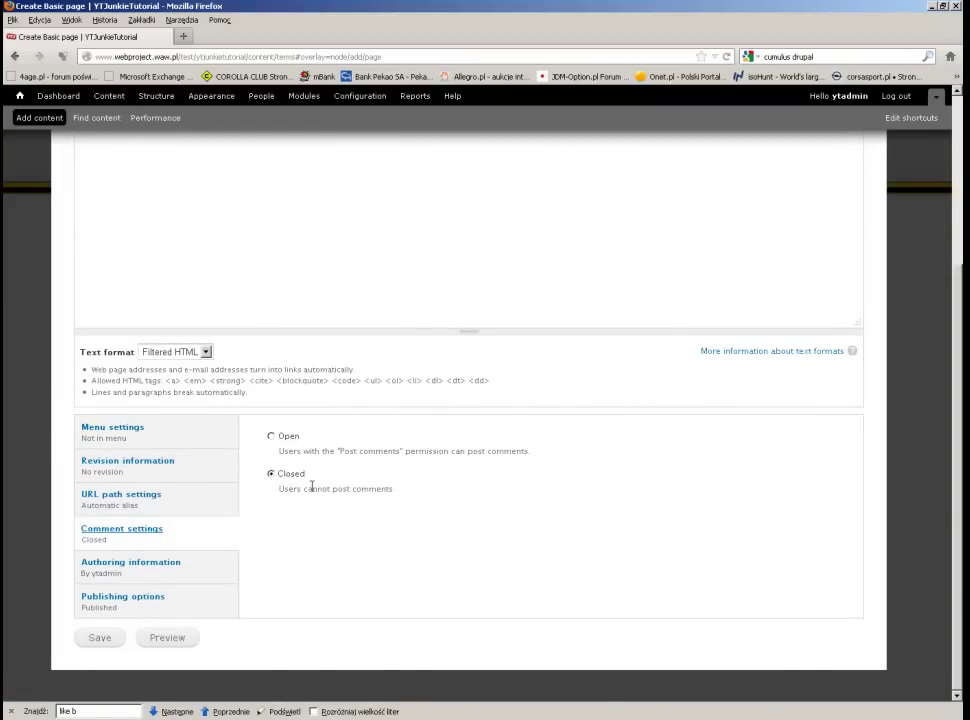
pyautogui.scroll(5, 232, 414)
pyautogui.scroll(-5, 305, 624)
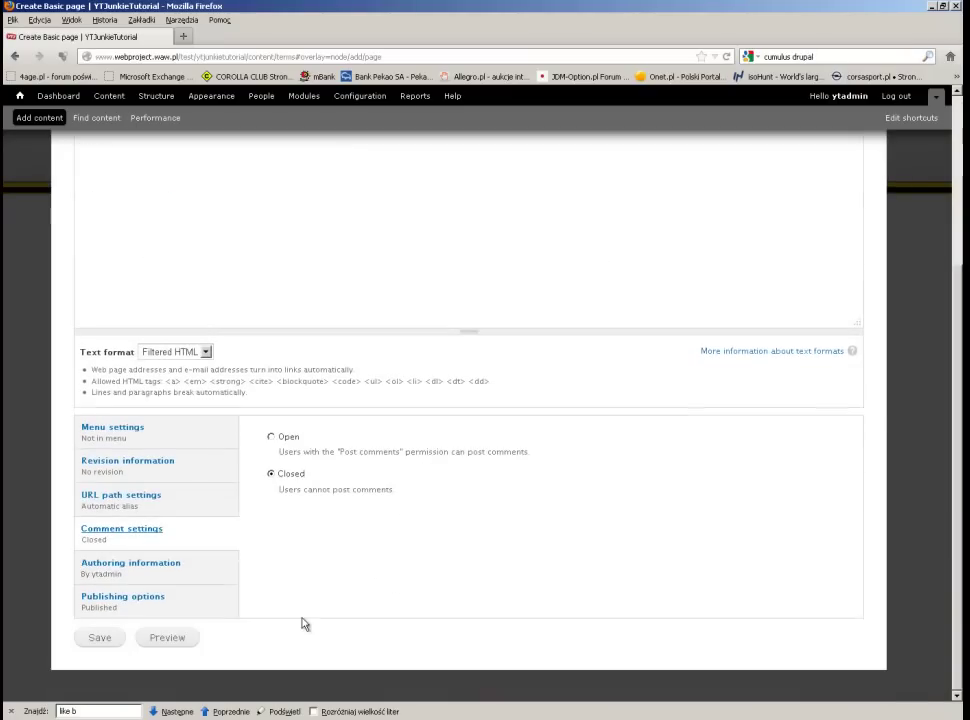
pyautogui.click(101, 638)
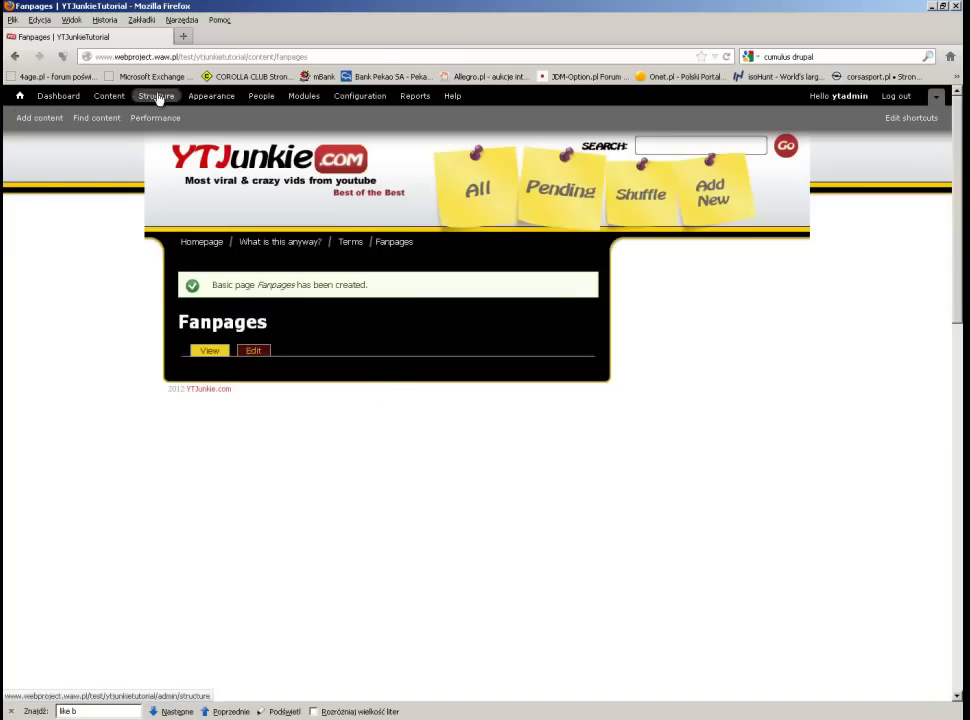
# Add a Basic page titled 'What is this anyway?' and save it.
pyautogui.click(157, 96)
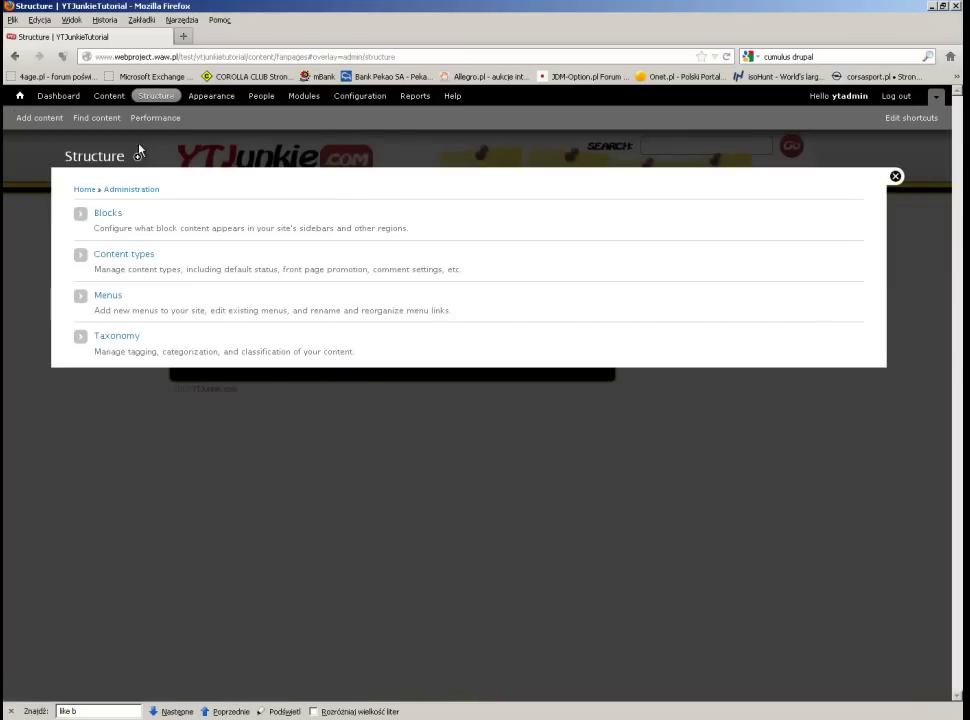
pyautogui.click(107, 96)
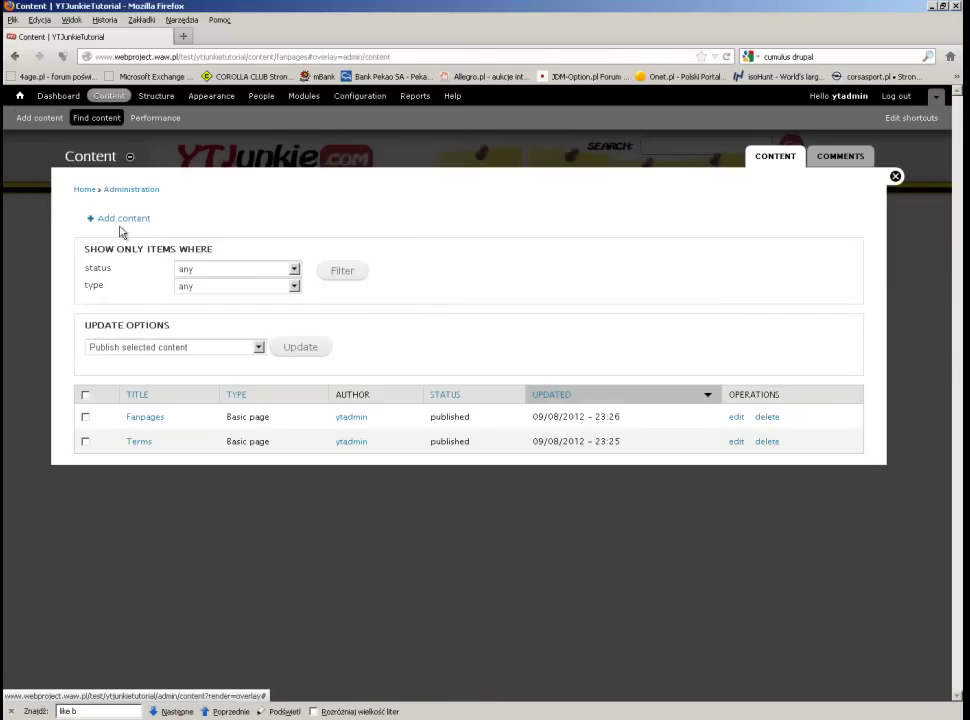
pyautogui.click(119, 219)
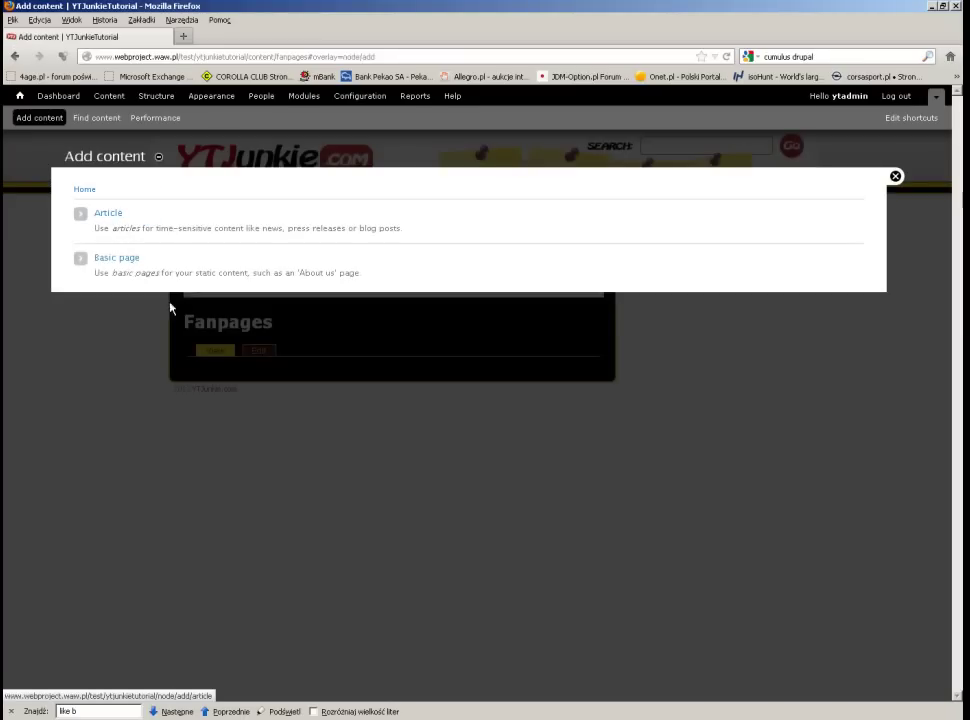
pyautogui.click(115, 258)
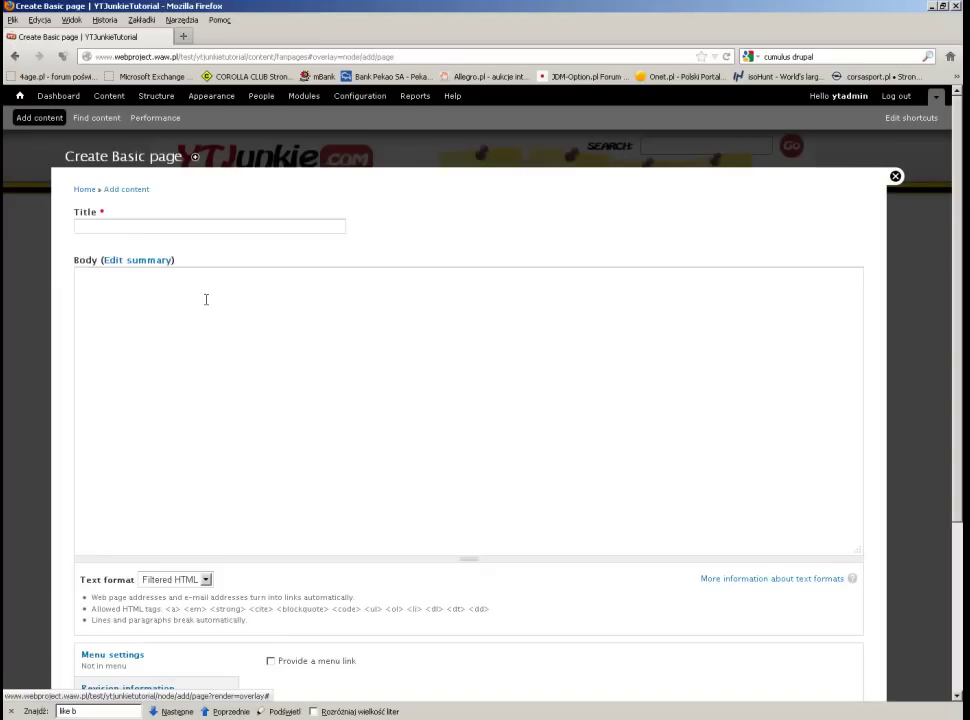
pyautogui.click(129, 227)
pyautogui.write('What is this anywa')
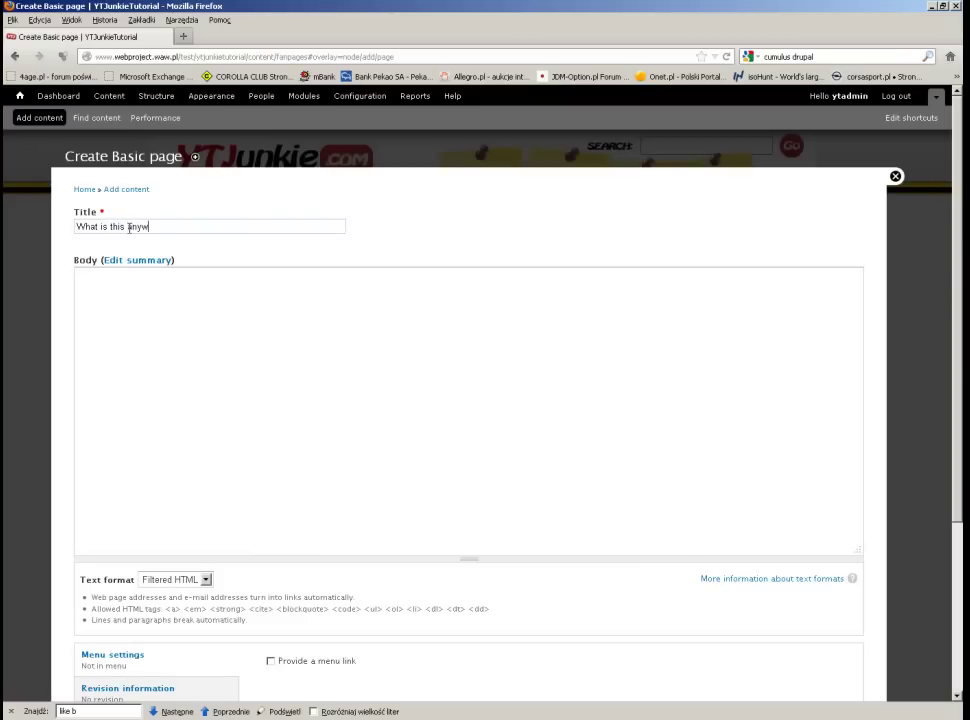
pyautogui.write('y?')
pyautogui.scroll(-4, 150, 380)
pyautogui.click(99, 638)
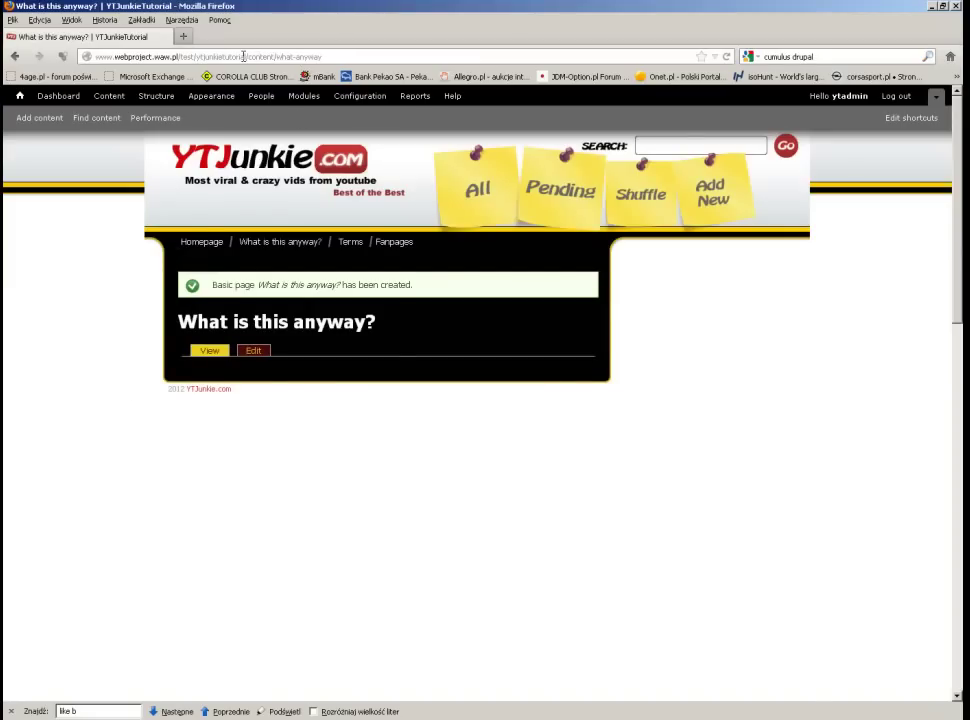
# Change the page address from content/what-anyway to content/terms to load the Terms page.
pyautogui.moveTo(247, 57); pyautogui.dragTo(278, 56)
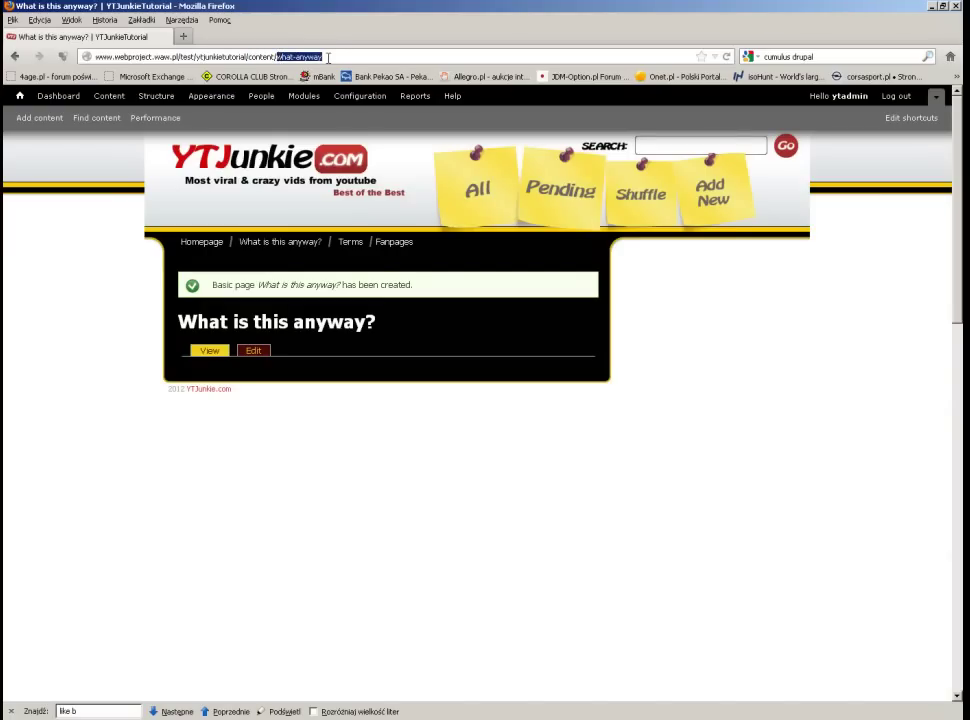
pyautogui.write('terms')
pyautogui.press('Return')
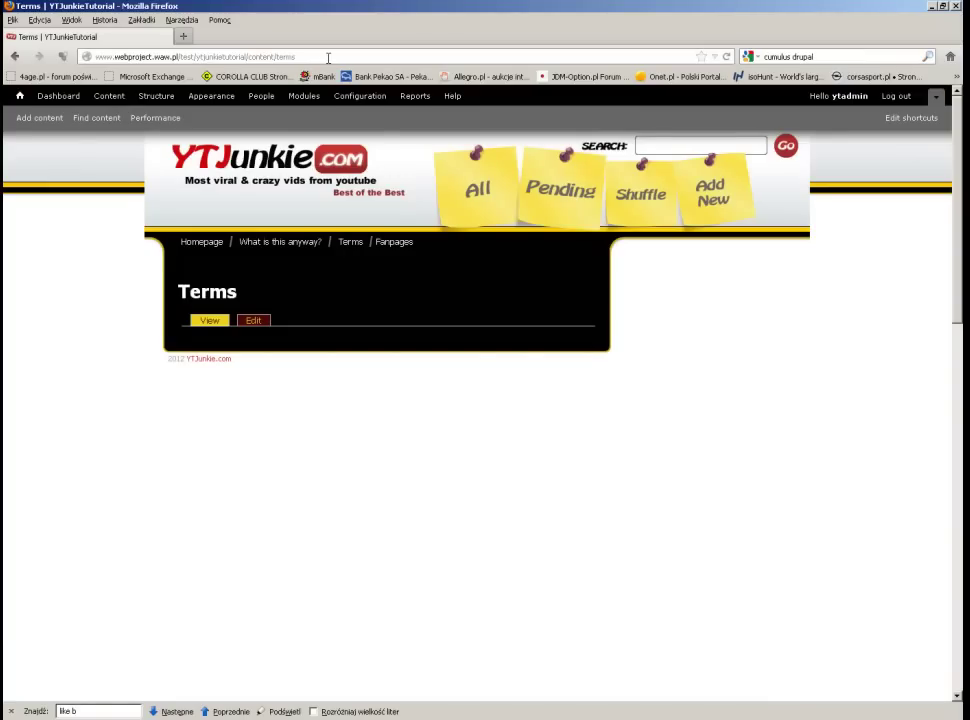
pyautogui.doubleClick(260, 57)
pyautogui.doubleClick(287, 57)
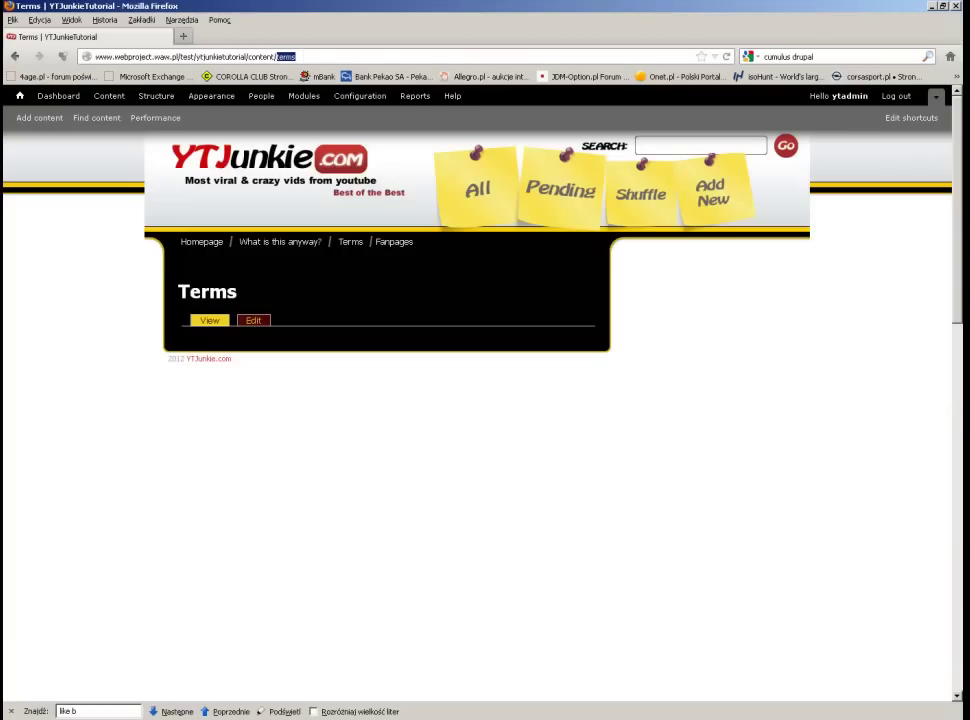
# In page.tpl.php, replace the Homepage link's # with the <?php print base_path();?> code.
pyautogui.hotkey('alt', 'Tab')
pyautogui.click(265, 320)
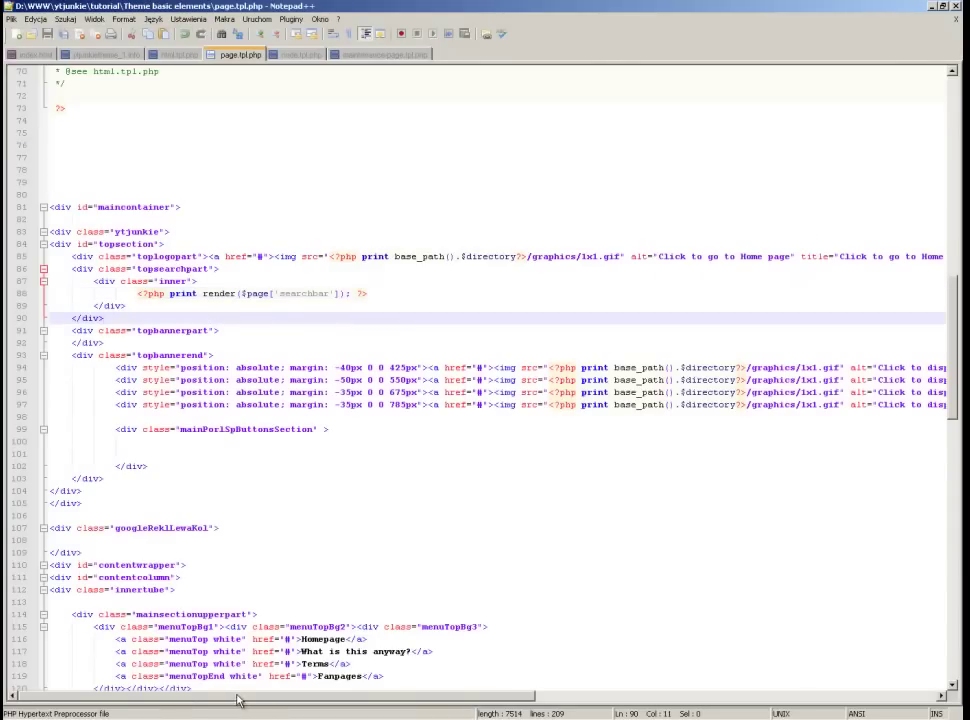
pyautogui.moveTo(223, 697); pyautogui.dragTo(162, 712)
pyautogui.scroll(-5, 214, 577)
pyautogui.doubleClick(322, 454)
pyautogui.click(304, 467)
pyautogui.doubleClick(312, 467)
pyautogui.doubleClick(315, 479)
pyautogui.moveTo(285, 456); pyautogui.dragTo(307, 491)
pyautogui.scroll(-1, 303, 491)
pyautogui.click(265, 392)
pyautogui.click(290, 418)
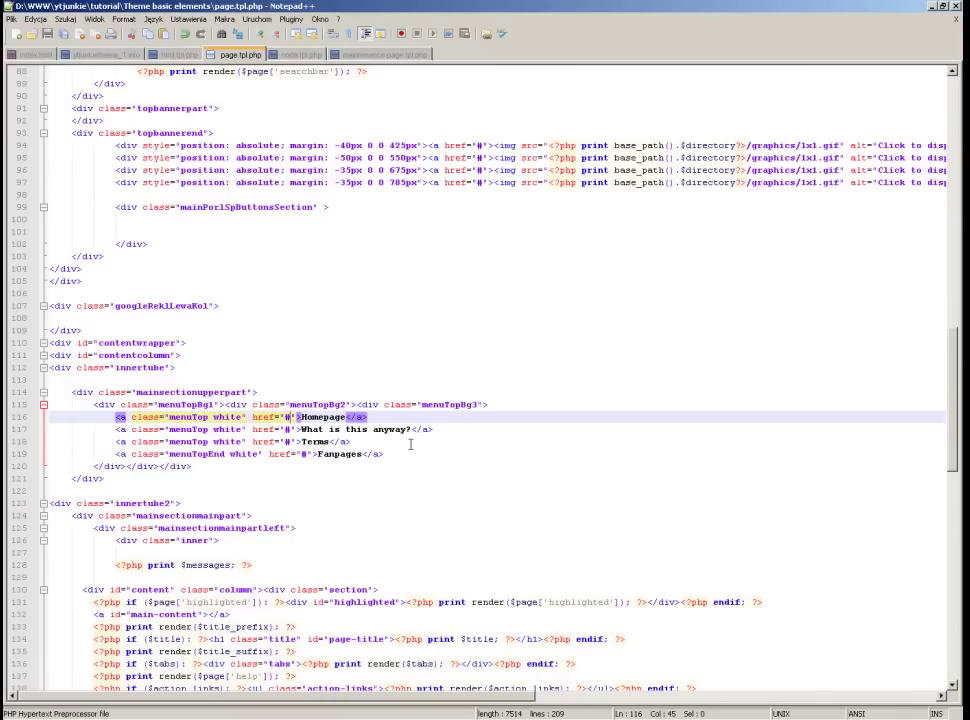
pyautogui.hotkey('shift', 'Left')
pyautogui.write('<?php print base_path();?>')
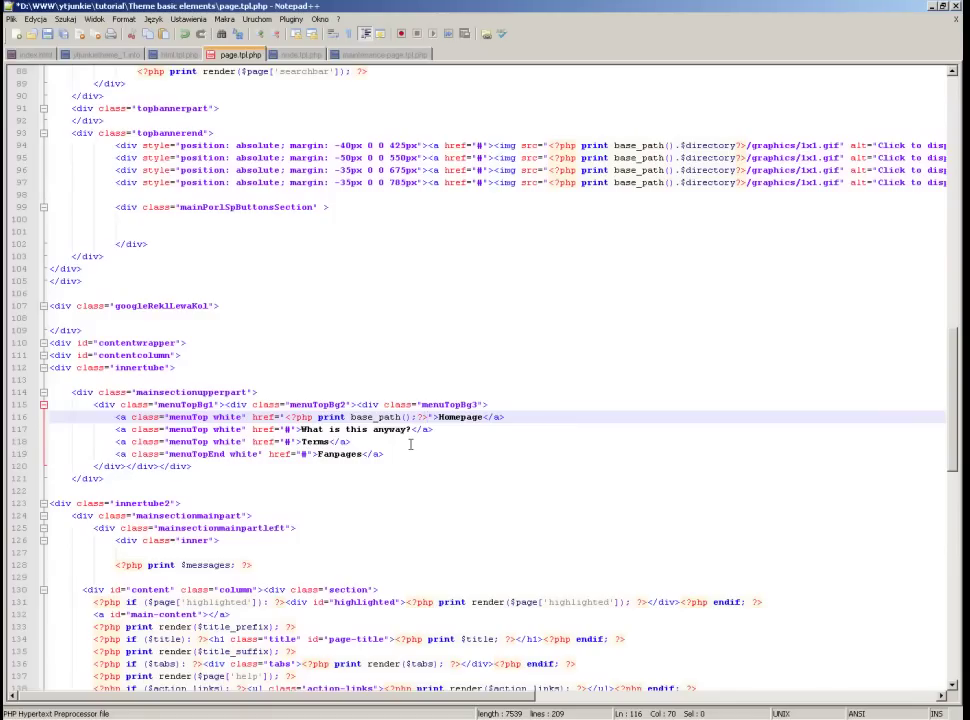
# Point the menu links to base path plus content/what-anyway, content/terms and content/fanpages.
pyautogui.doubleClick(286, 429)
pyautogui.write('<?php print base_path();?>')
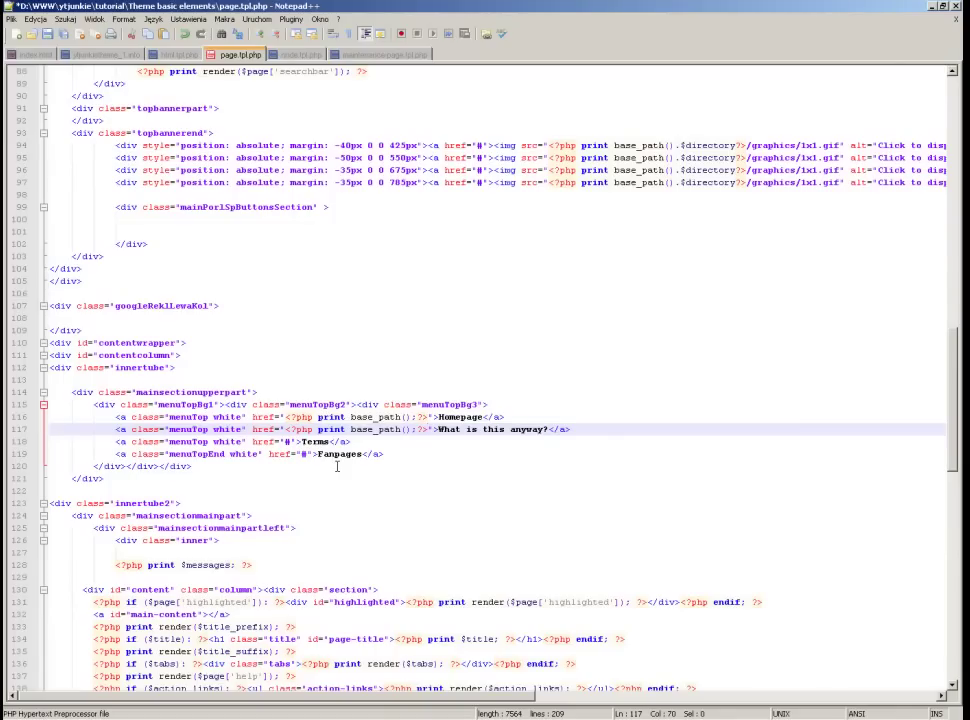
pyautogui.write('co')
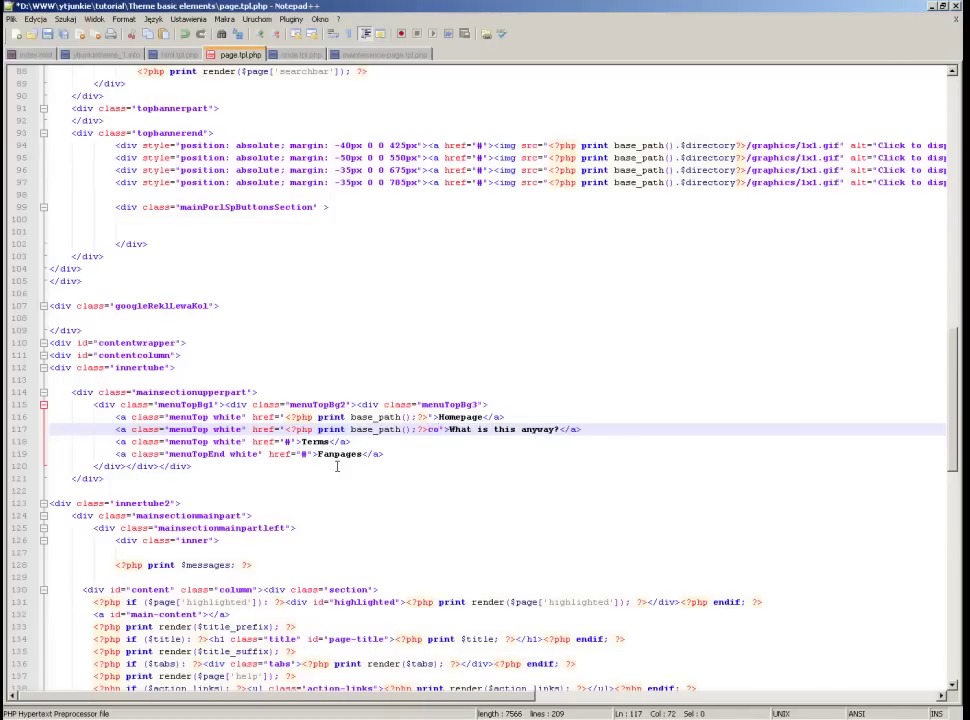
pyautogui.write('ntent/what-anyway')
pyautogui.doubleClick(288, 441)
pyautogui.write('<?php print base_path();?>')
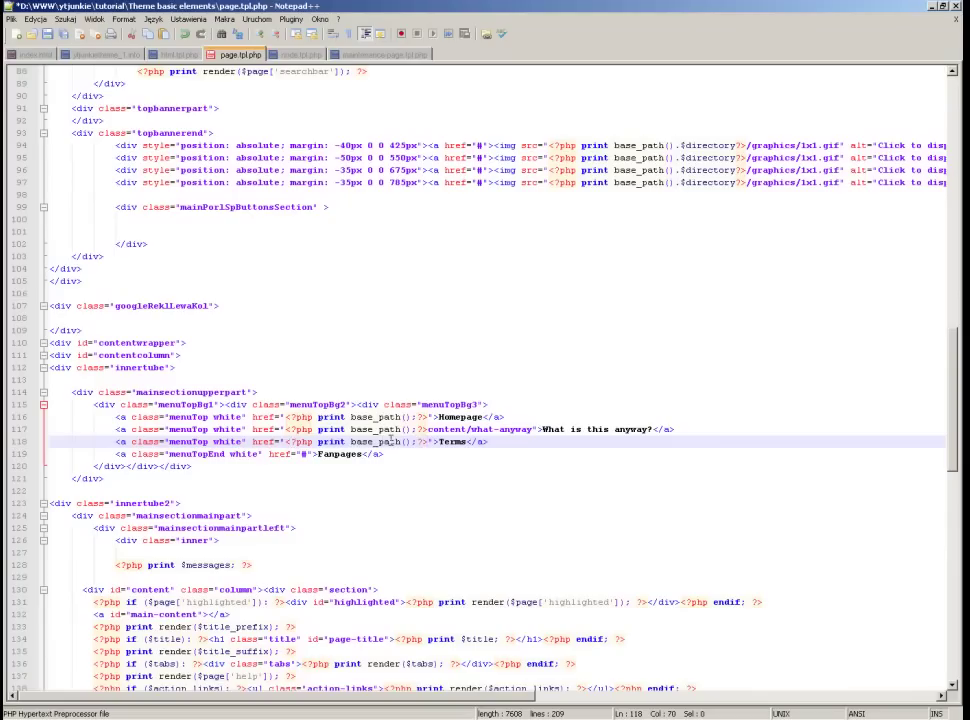
pyautogui.write('content/terms')
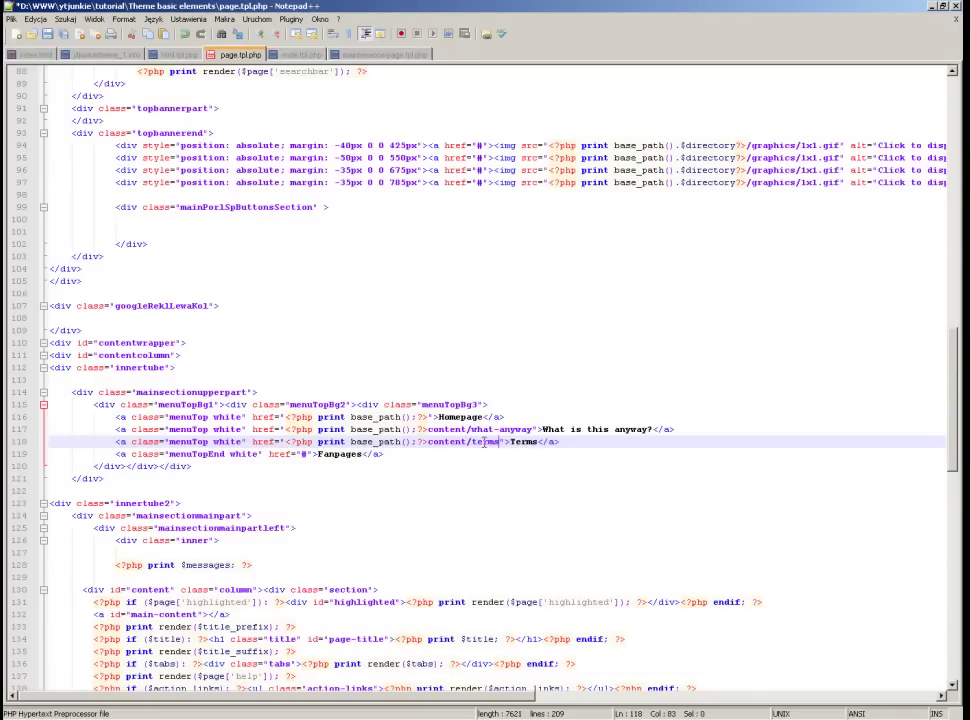
pyautogui.click(313, 455)
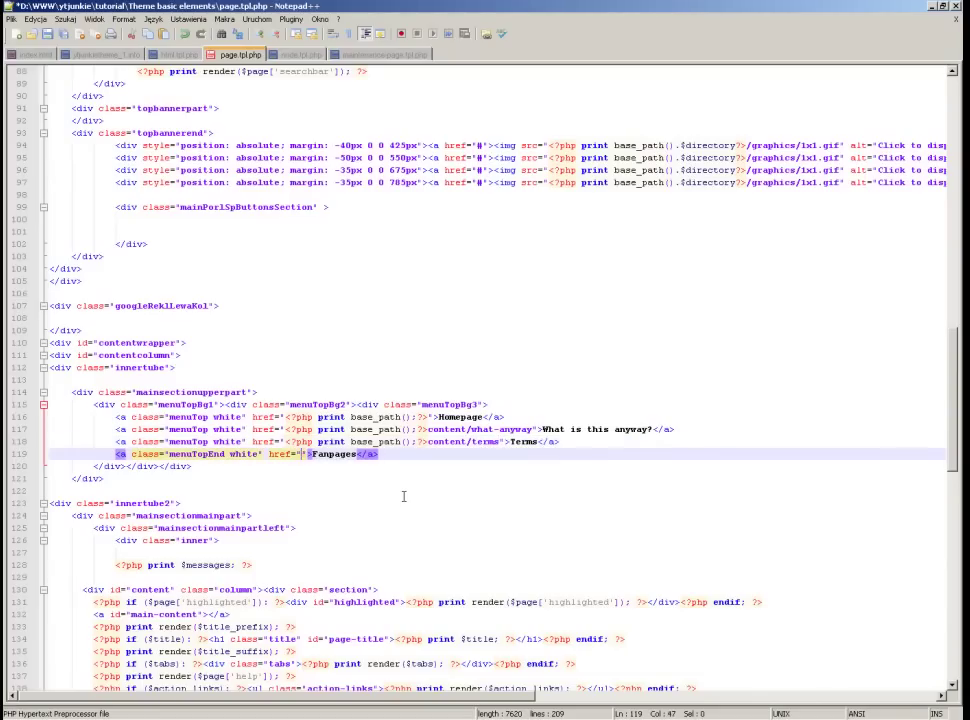
pyautogui.press('BackSpace')
pyautogui.write('<?php print base_path();?>')
pyautogui.write('content/')
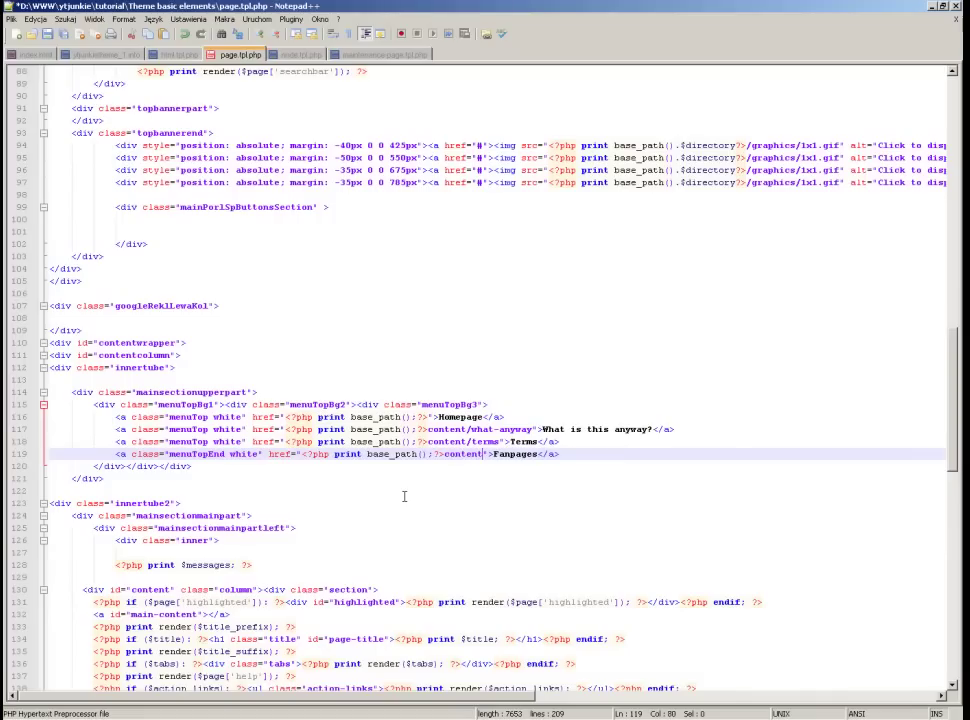
pyautogui.write('fanpages')
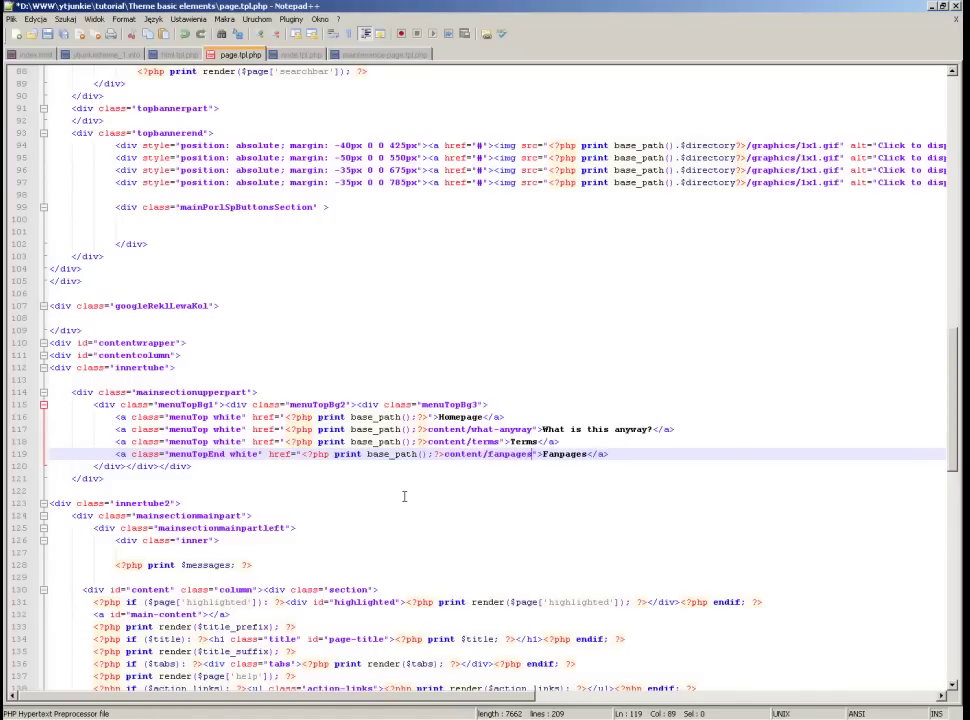
# Point the logo link to the site base path and save page.tpl.php.
pyautogui.scroll(7, 396, 371)
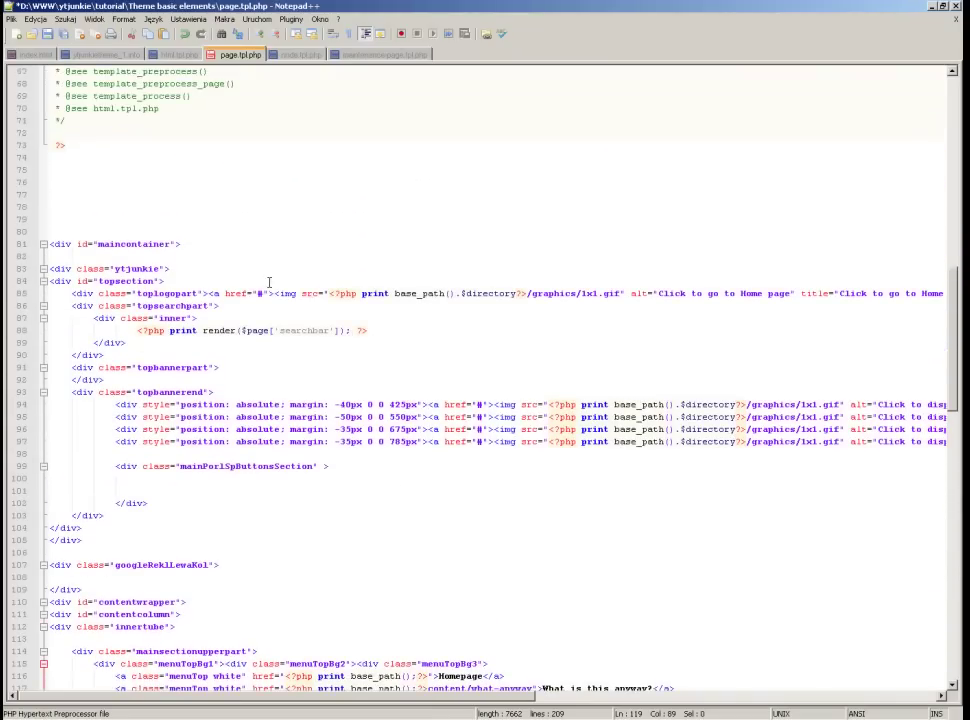
pyautogui.doubleClick(259, 293)
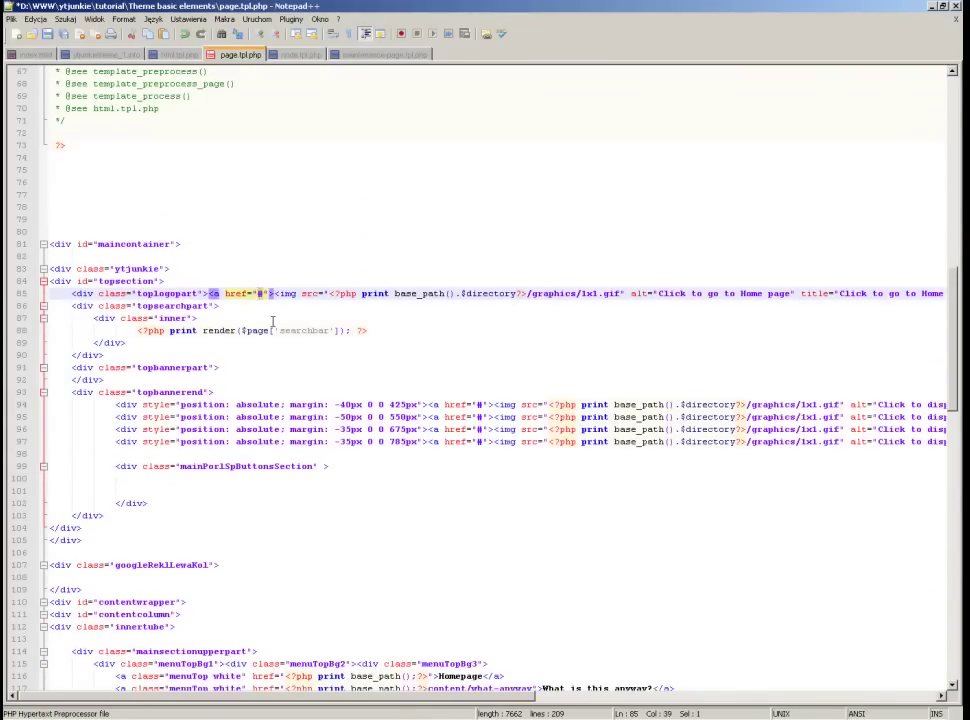
pyautogui.write('<?php print base_path();?>')
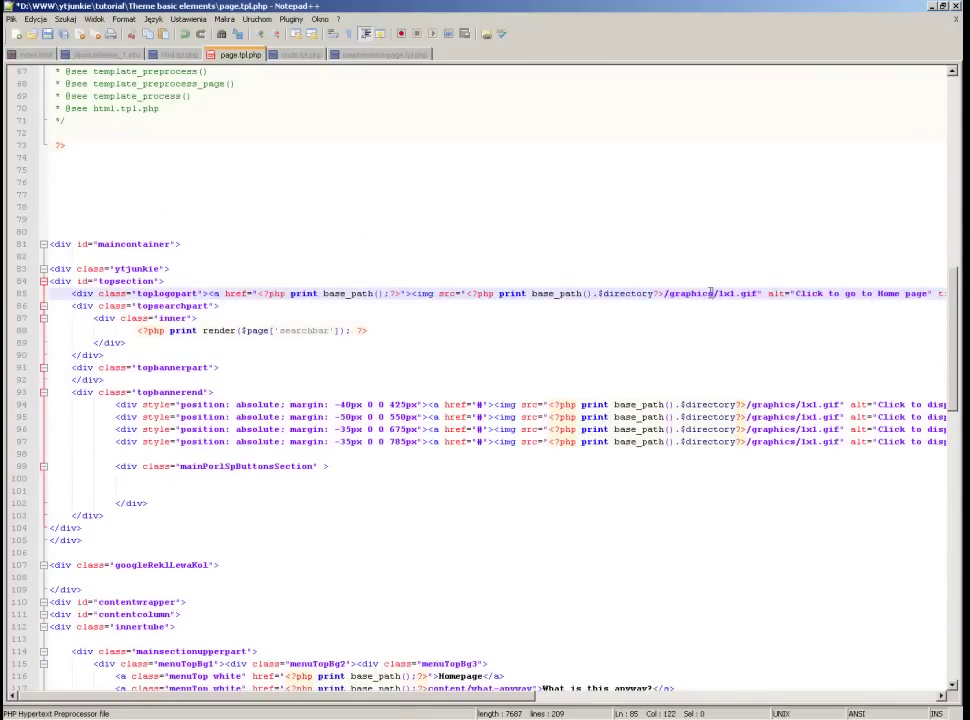
pyautogui.doubleClick(692, 293)
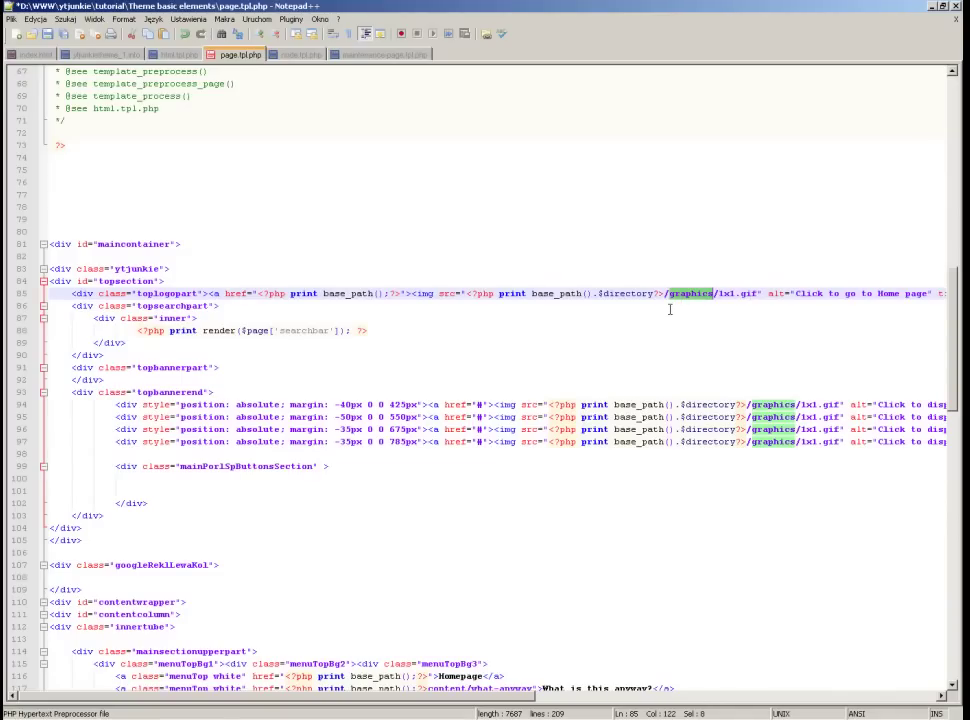
pyautogui.hotkey('ctrl', 's')
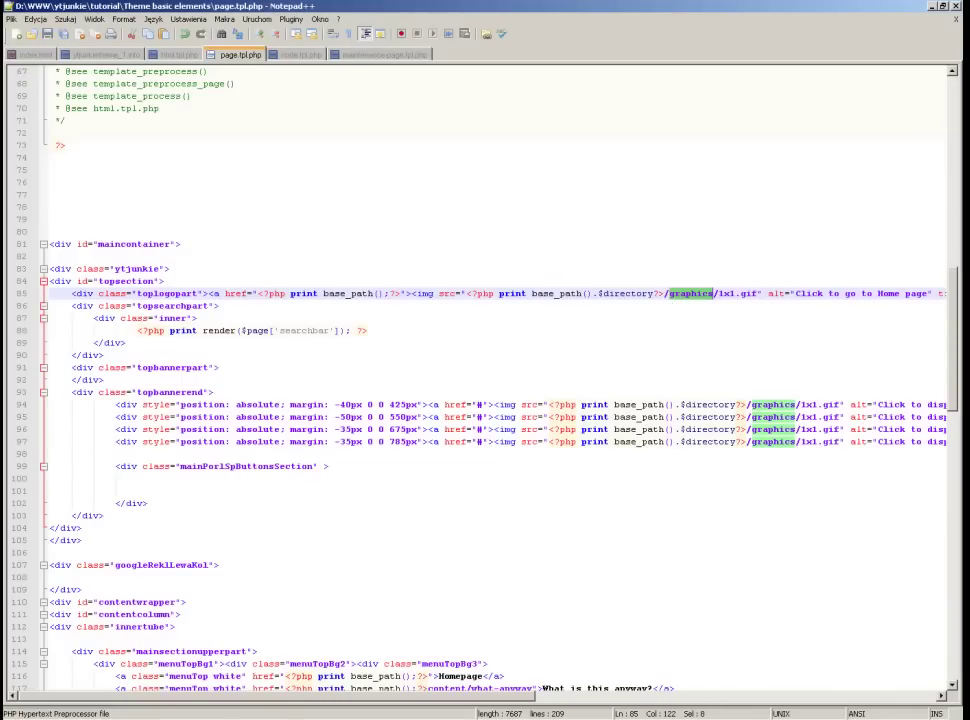
pyautogui.hotkey('alt', 'Tab')
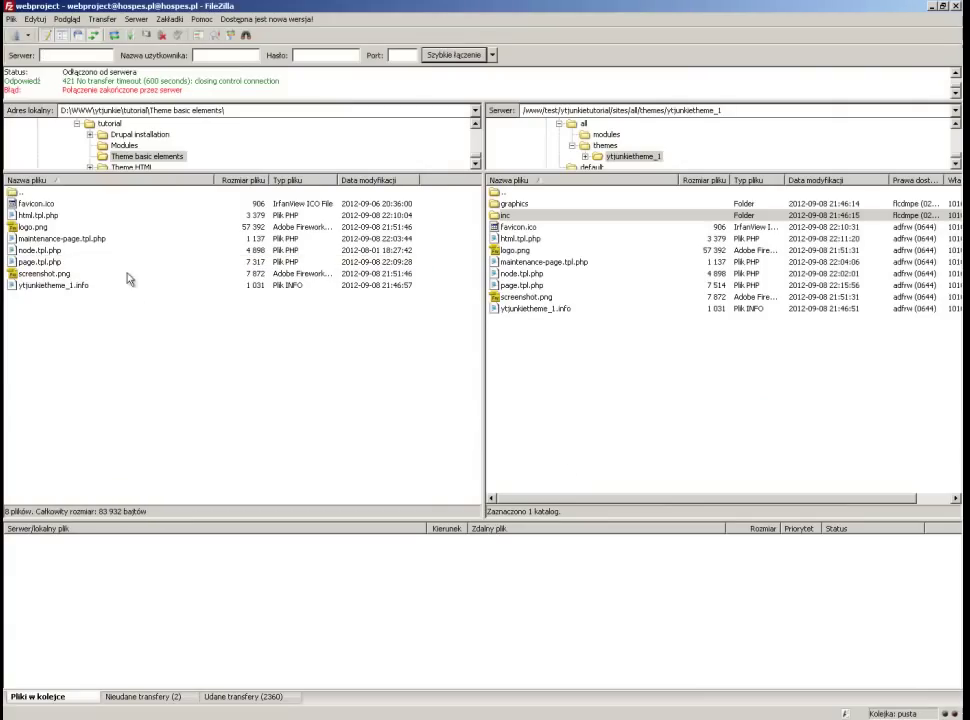
# Upload page.tpl.php into the remote ytjunkietheme_1 theme folder.
pyautogui.moveTo(33, 262); pyautogui.dragTo(675, 389)
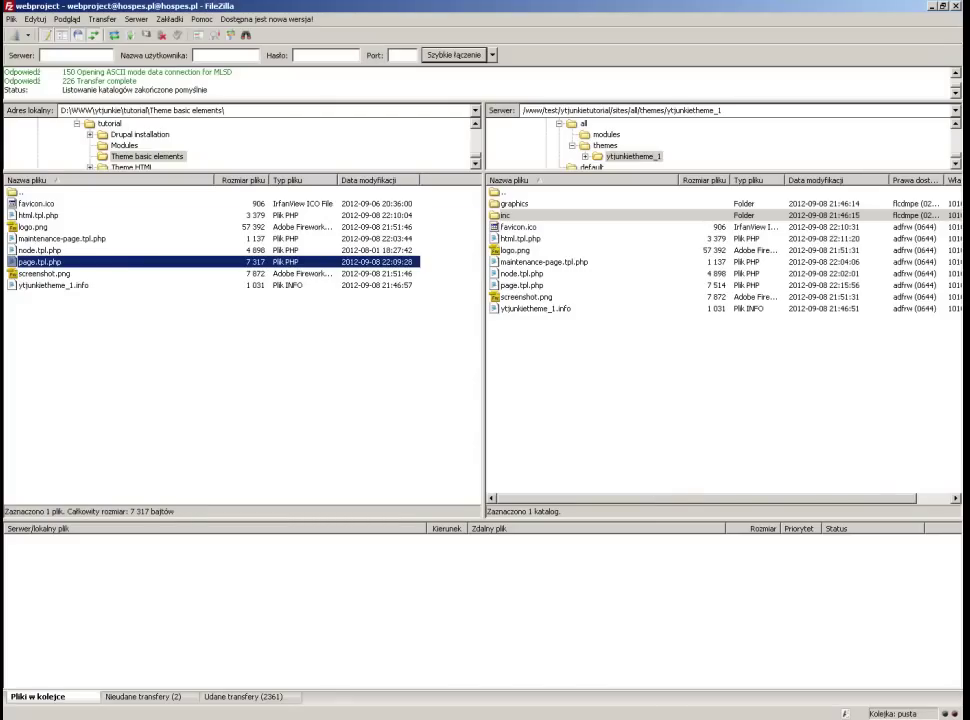
pyautogui.hotkey('alt', 'Tab')
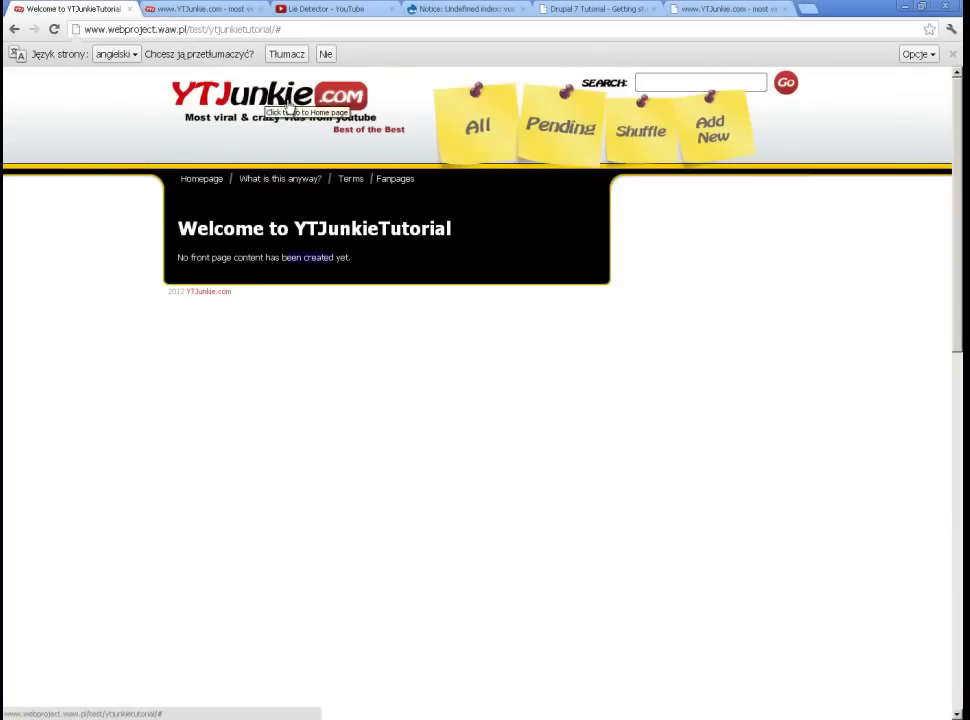
# Clear all of the site's caches from the Performance page.
pyautogui.hotkey('alt', 'Tab')
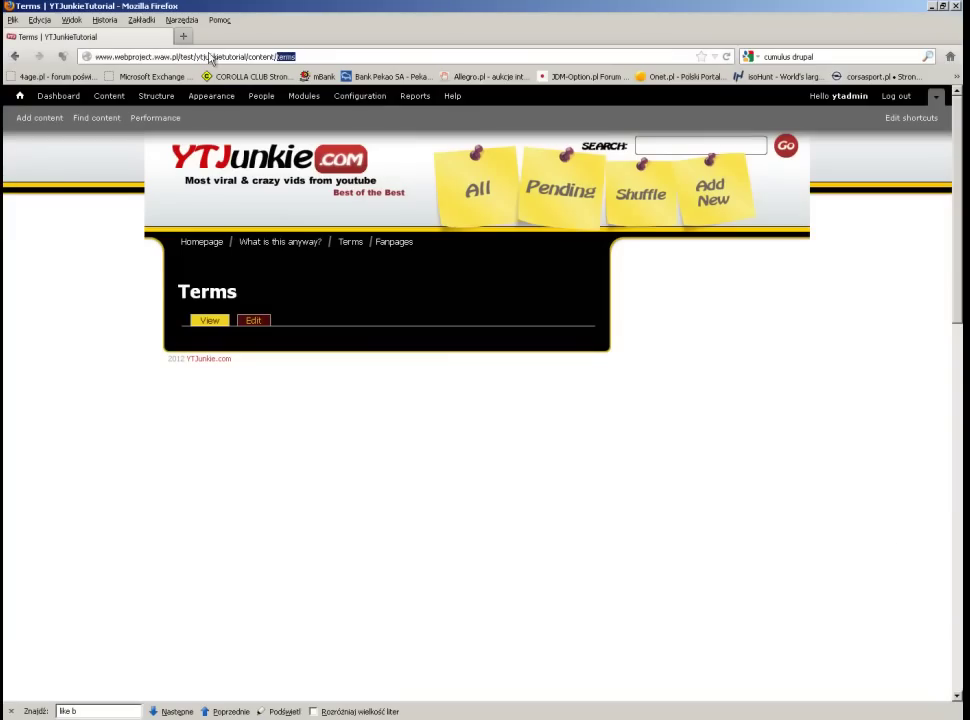
pyautogui.click(155, 118)
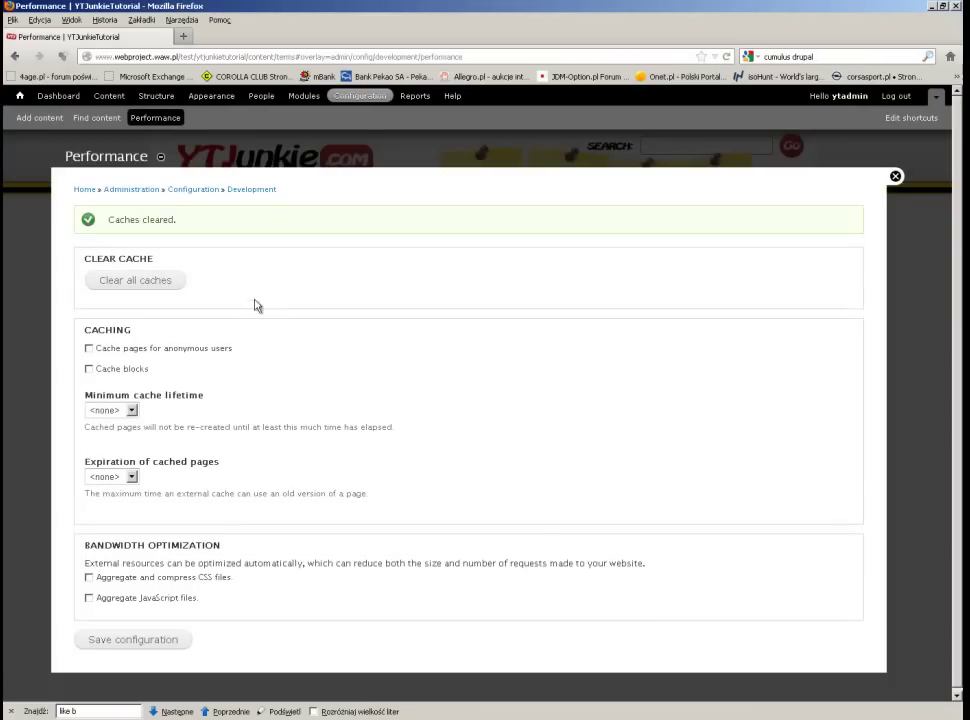
pyautogui.click(162, 286)
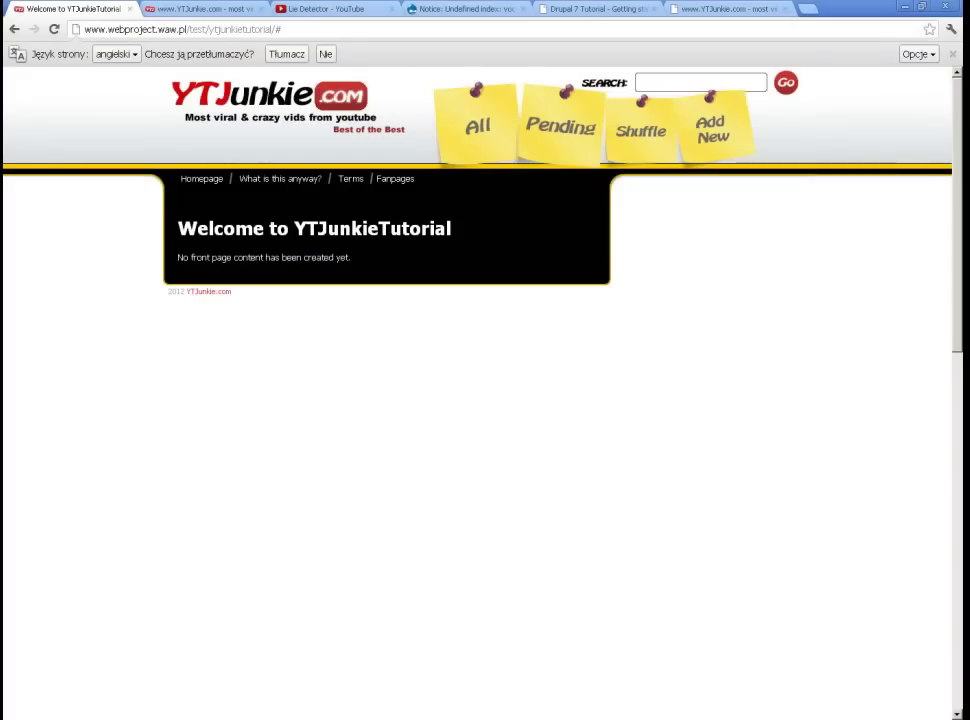
# Test the Fanpages, Terms, What is this anyway?, Homepage and logo links on the site.
pyautogui.click(396, 181)
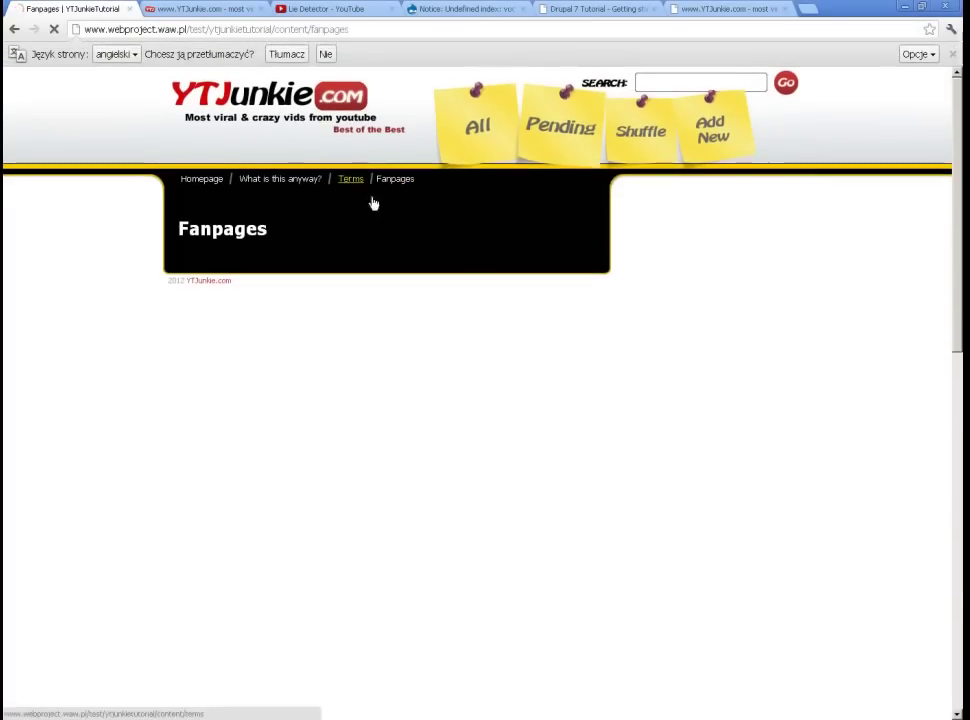
pyautogui.click(350, 180)
pyautogui.click(303, 189)
pyautogui.click(203, 189)
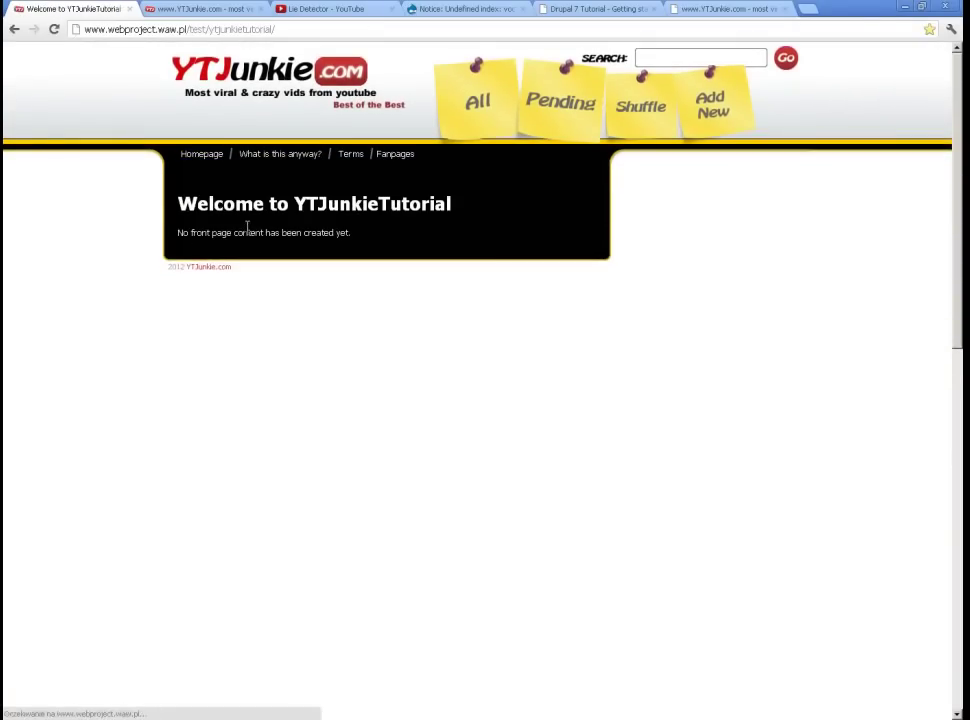
pyautogui.click(294, 97)
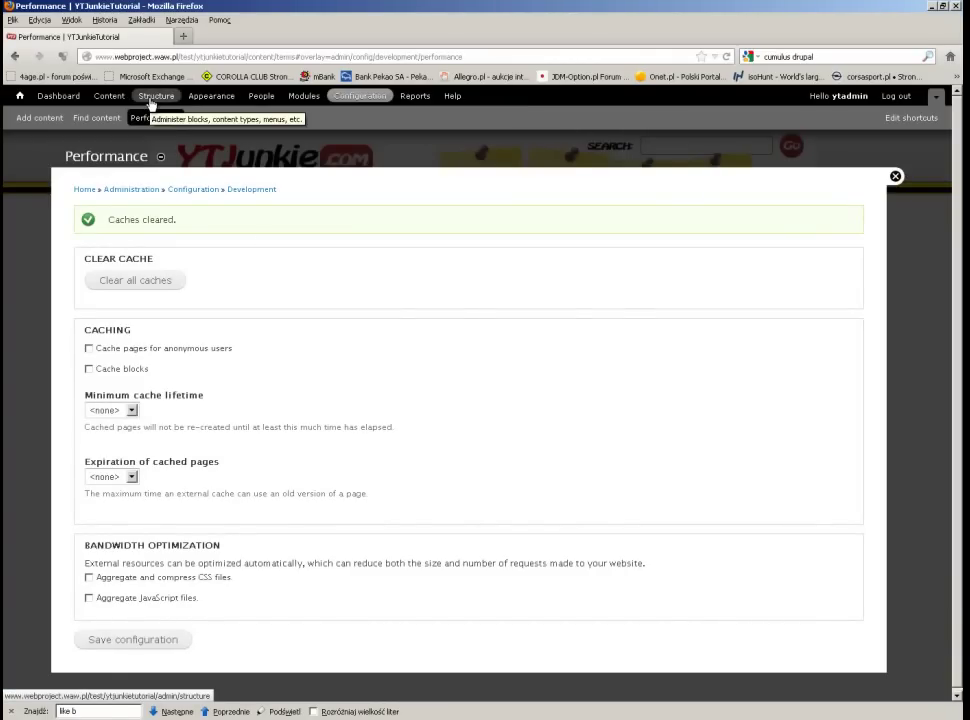
# Paste the HTML body text into the Terms page and save it.
pyautogui.click(107, 97)
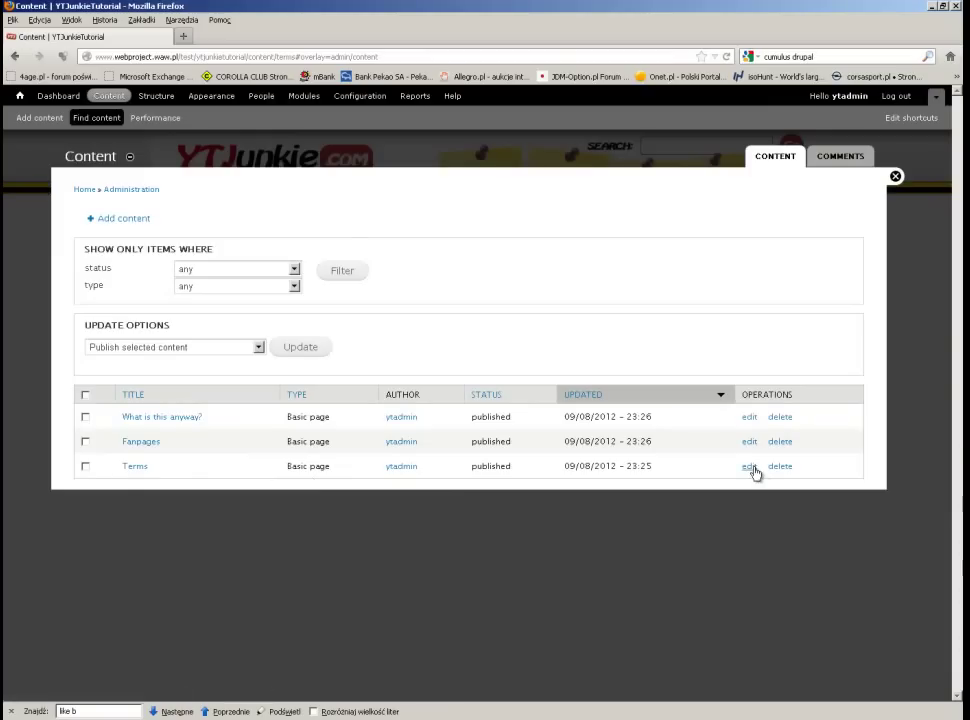
pyautogui.click(750, 467)
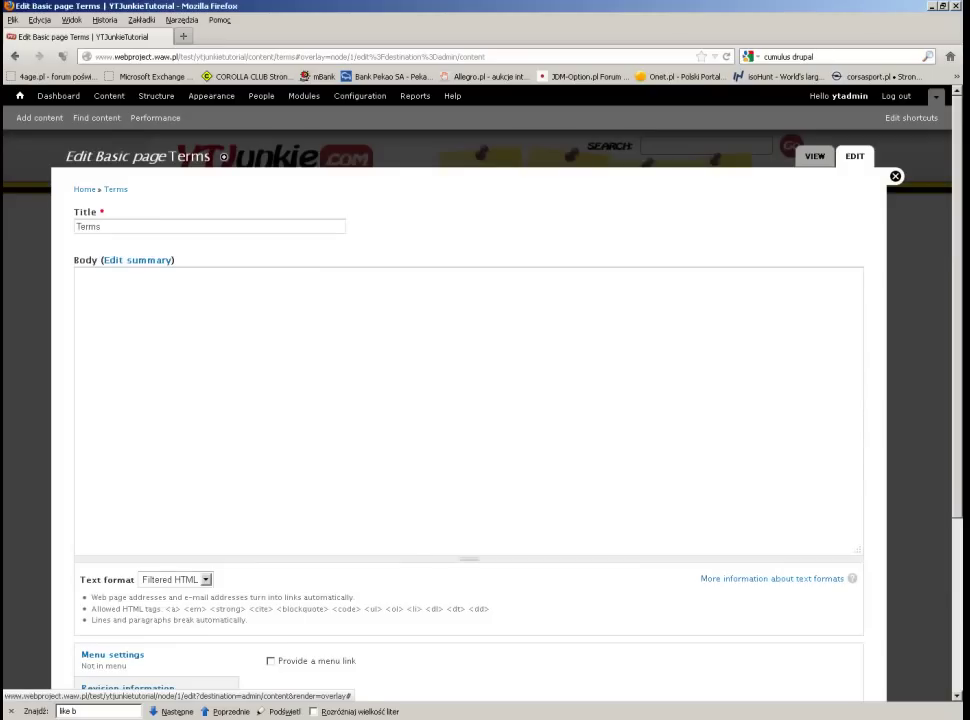
pyautogui.click(213, 336)
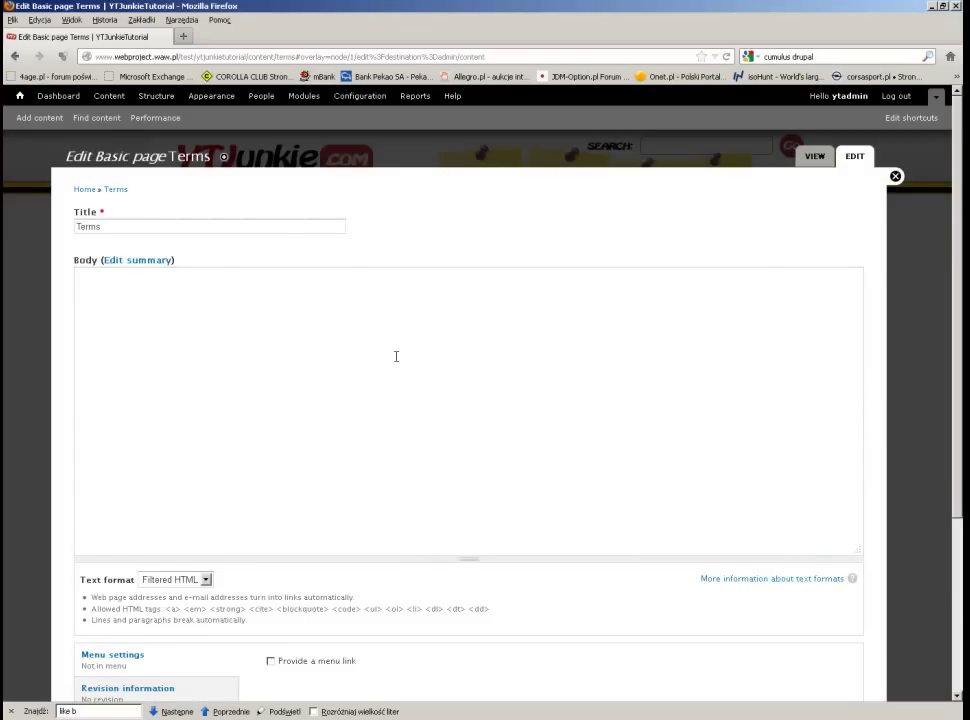
pyautogui.hotkey('ctrl', 'v')
pyautogui.scroll(15, 260, 349)
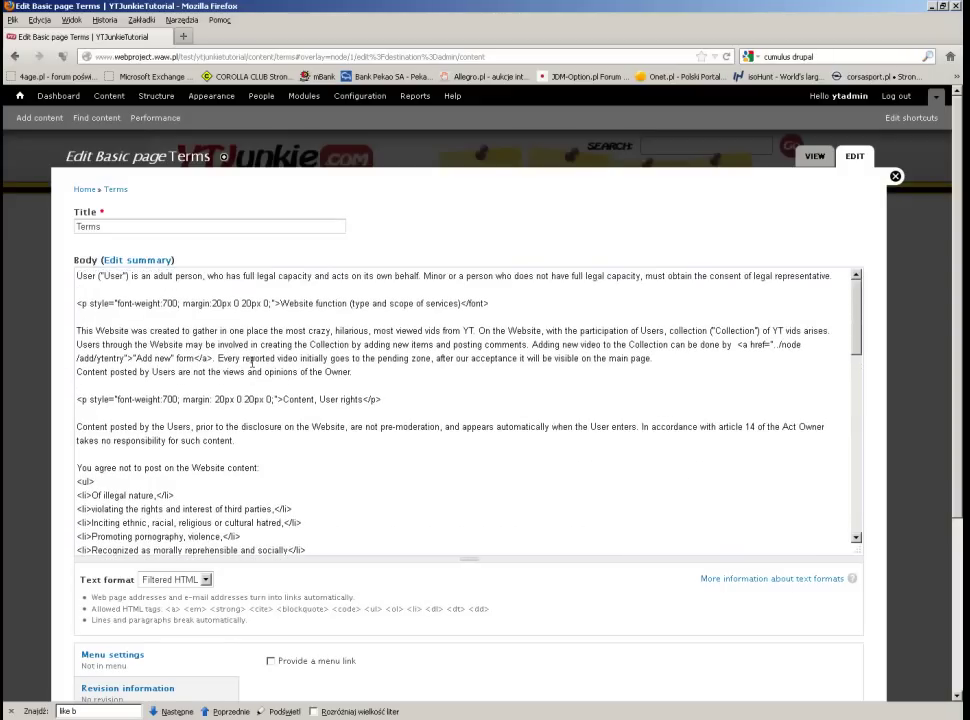
pyautogui.scroll(-10, 252, 362)
pyautogui.scroll(-4, 44, 465)
pyautogui.click(106, 642)
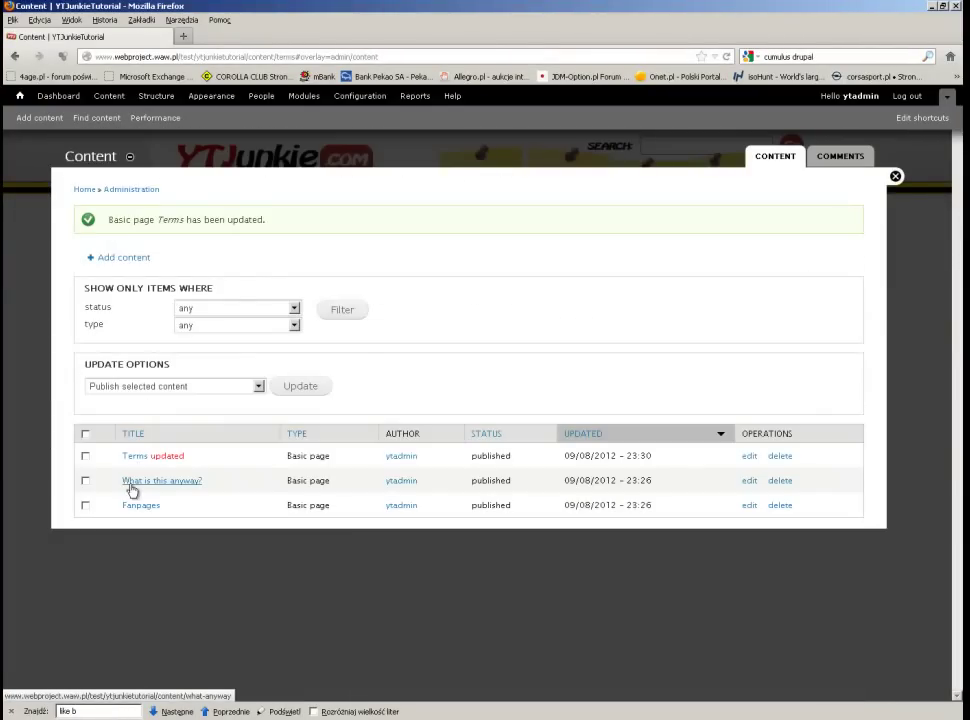
# Paste the prepared HTML body into the What is this anyway? page and save it.
pyautogui.click(752, 483)
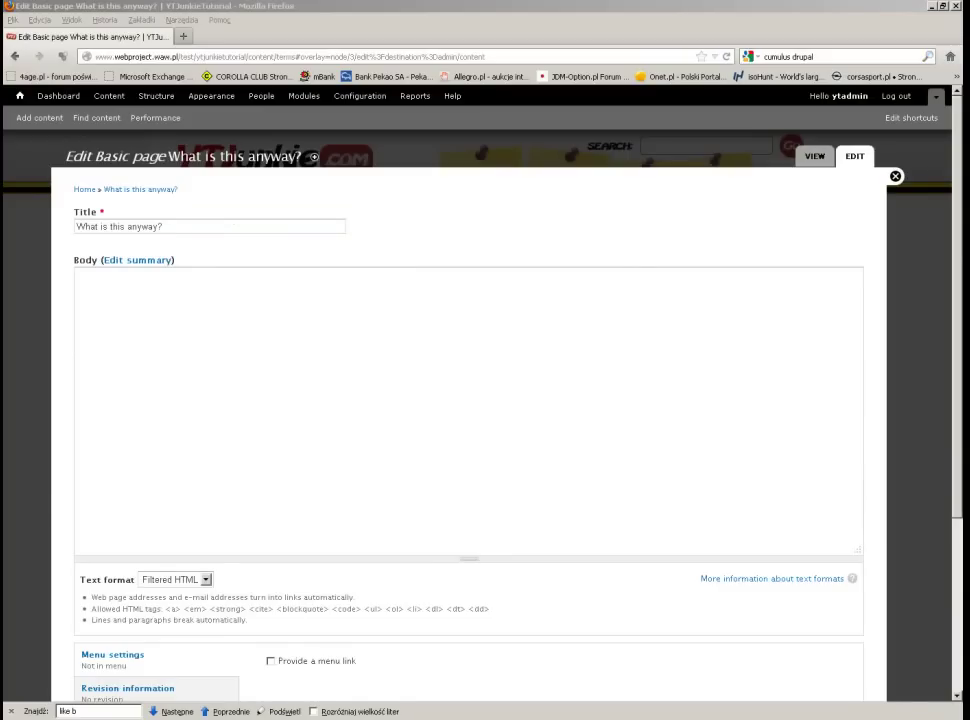
pyautogui.click(235, 320)
pyautogui.hotkey('ctrl', 'v')
pyautogui.scroll(-5, 127, 641)
pyautogui.click(111, 642)
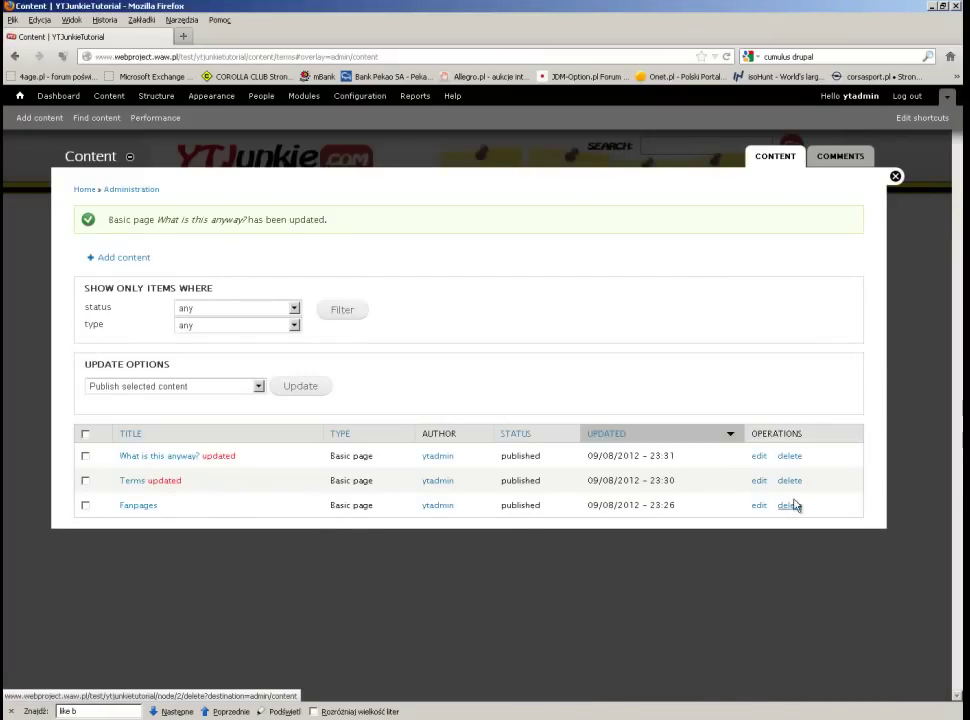
# Paste an HTML body with facebook, twitter and google+ links into Fanpages and save it.
pyautogui.click(759, 483)
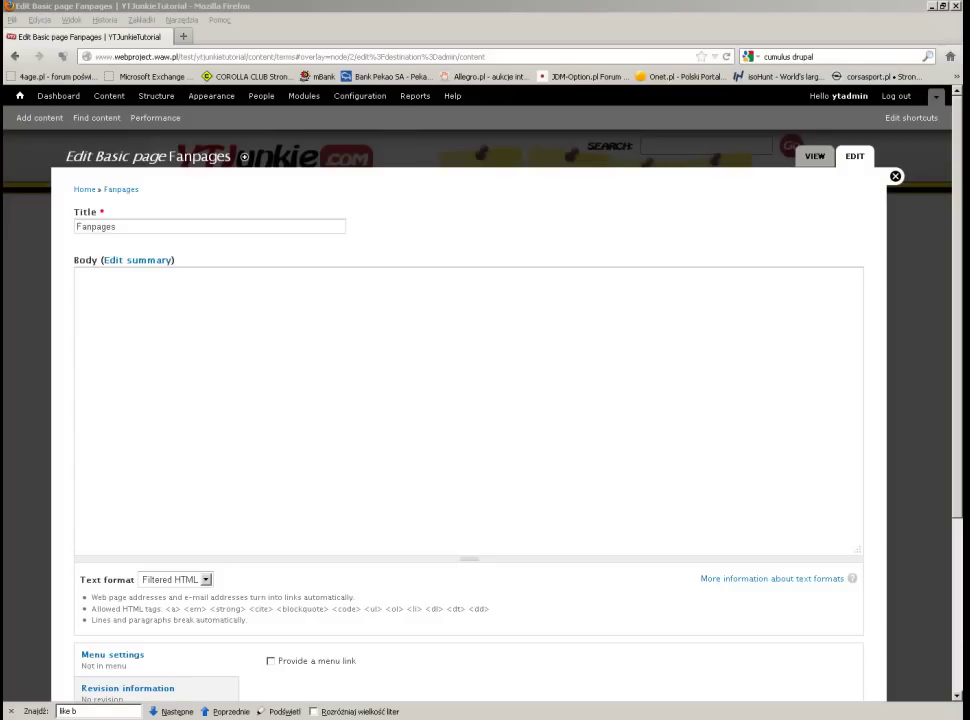
pyautogui.click(207, 350)
pyautogui.hotkey('ctrl', 'v')
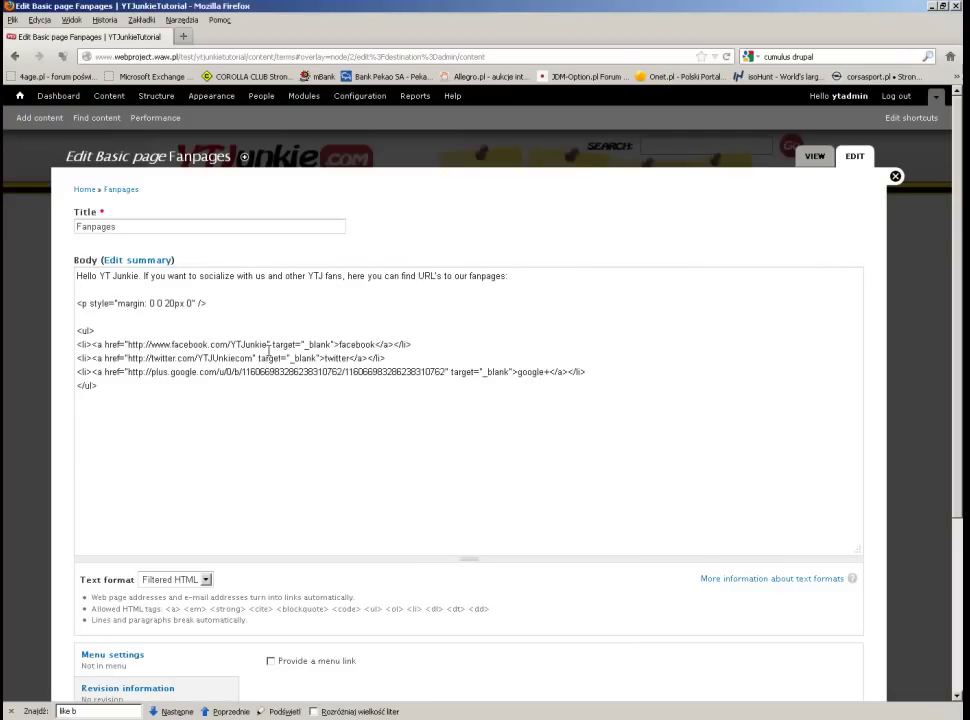
pyautogui.scroll(-5, 100, 409)
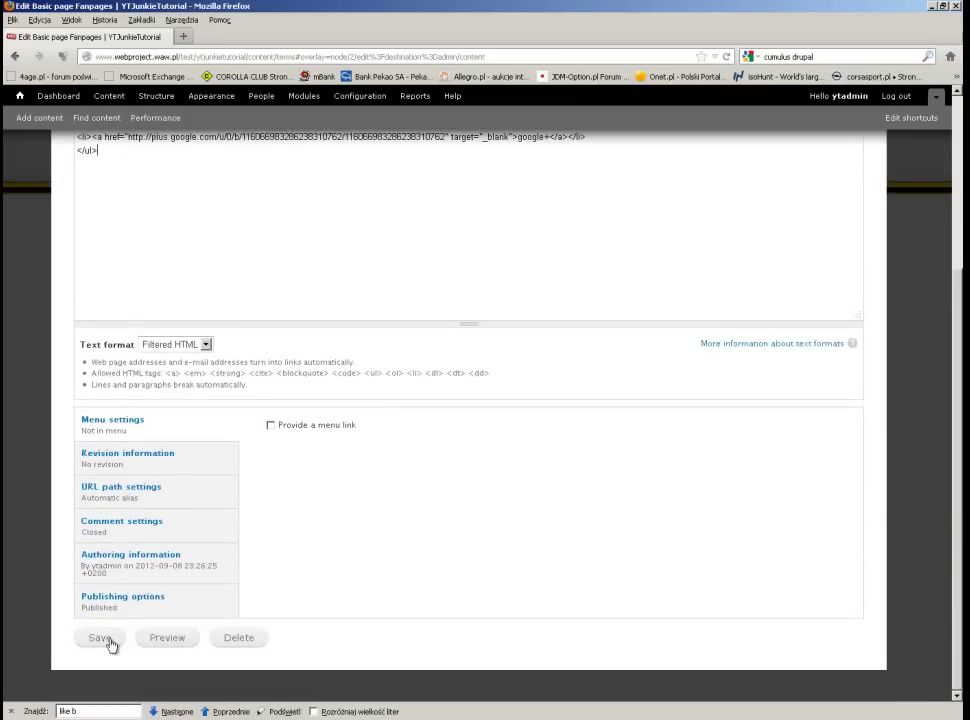
pyautogui.click(85, 638)
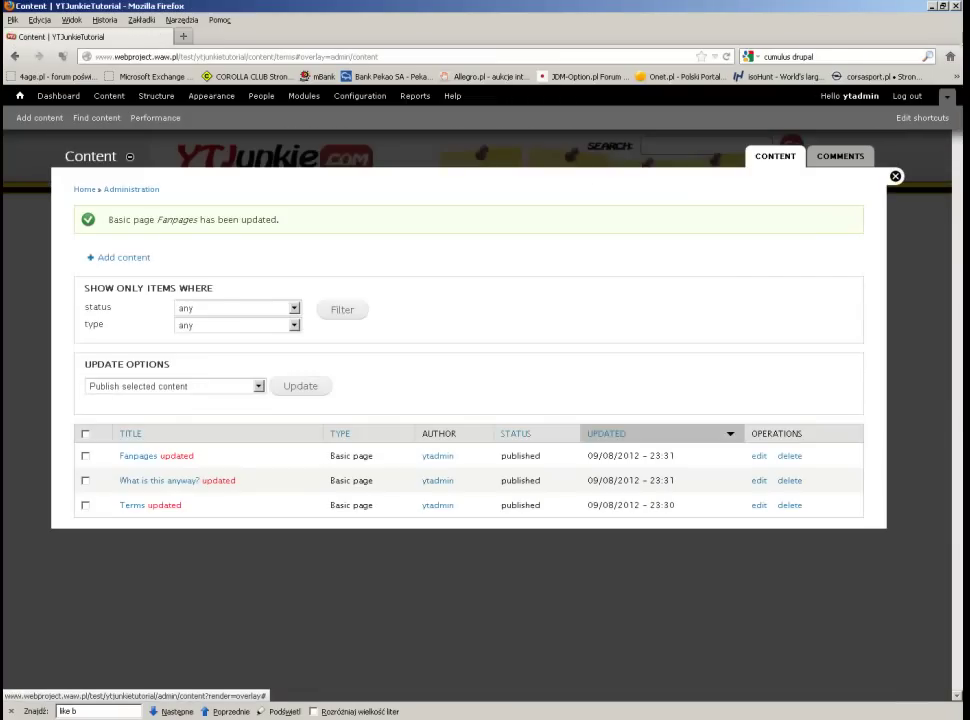
pyautogui.hotkey('alt', 'Tab')
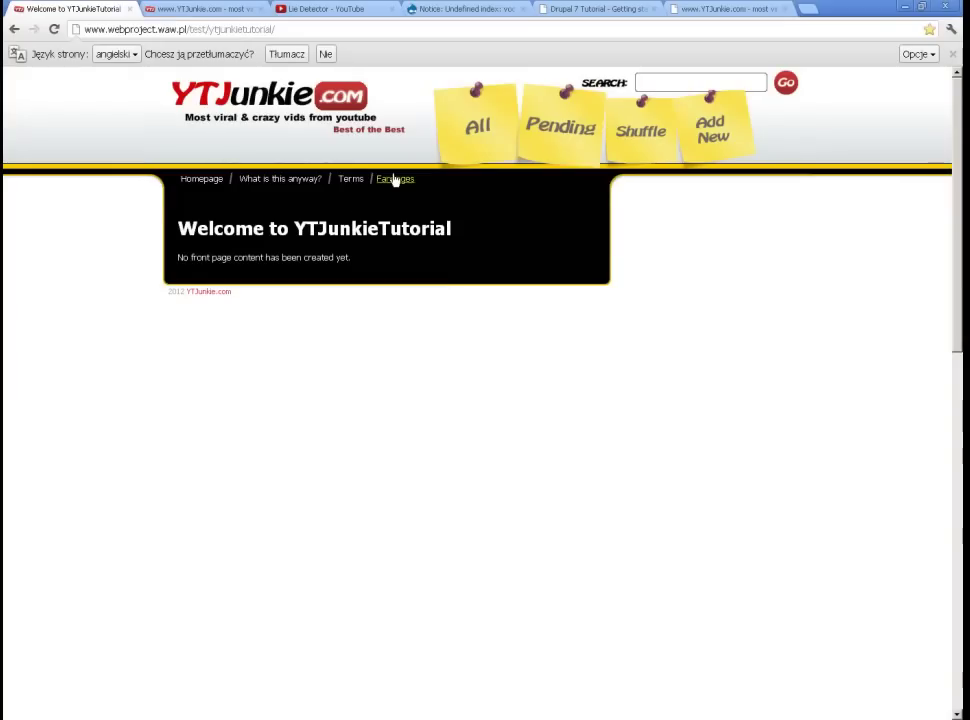
# Browse the test site's Fanpages, Terms, What is this anyway? and home pages, then view the live Terms page.
pyautogui.click(392, 180)
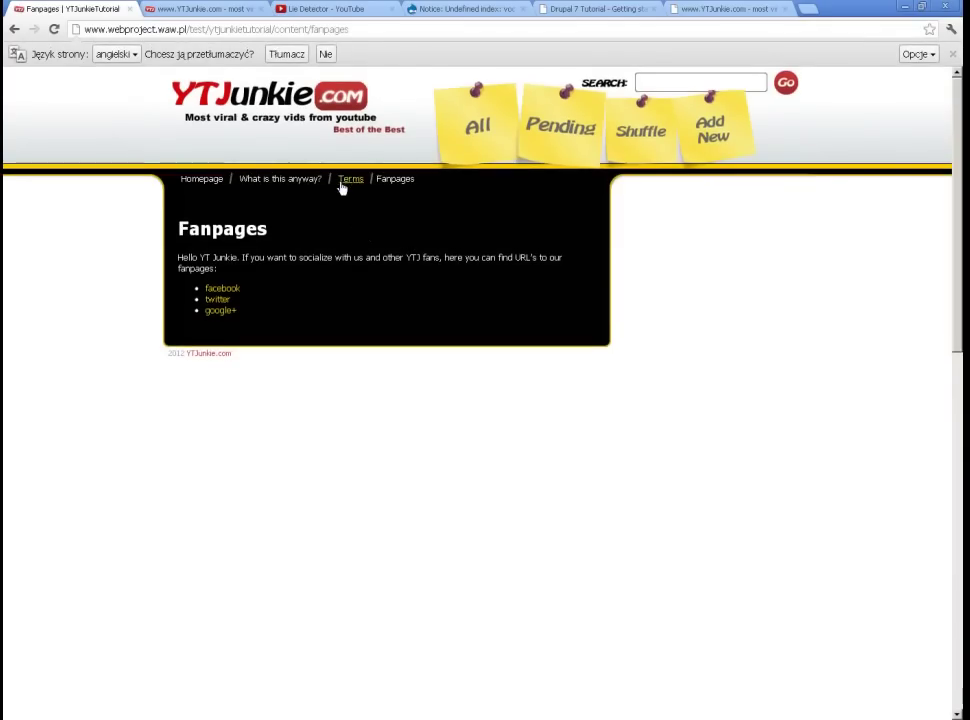
pyautogui.click(348, 180)
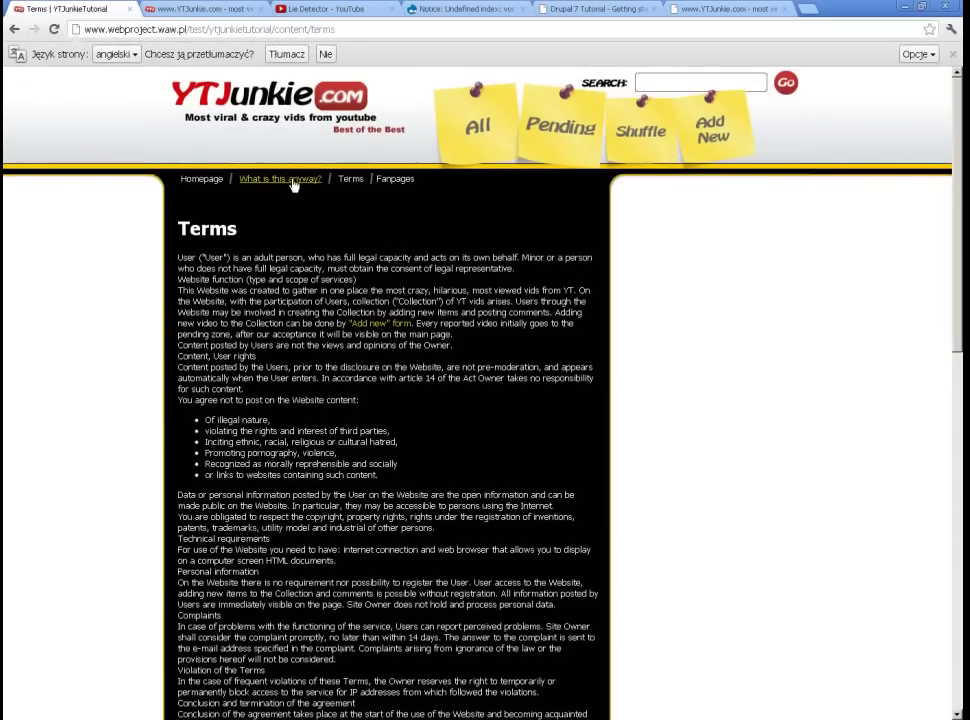
pyautogui.click(288, 180)
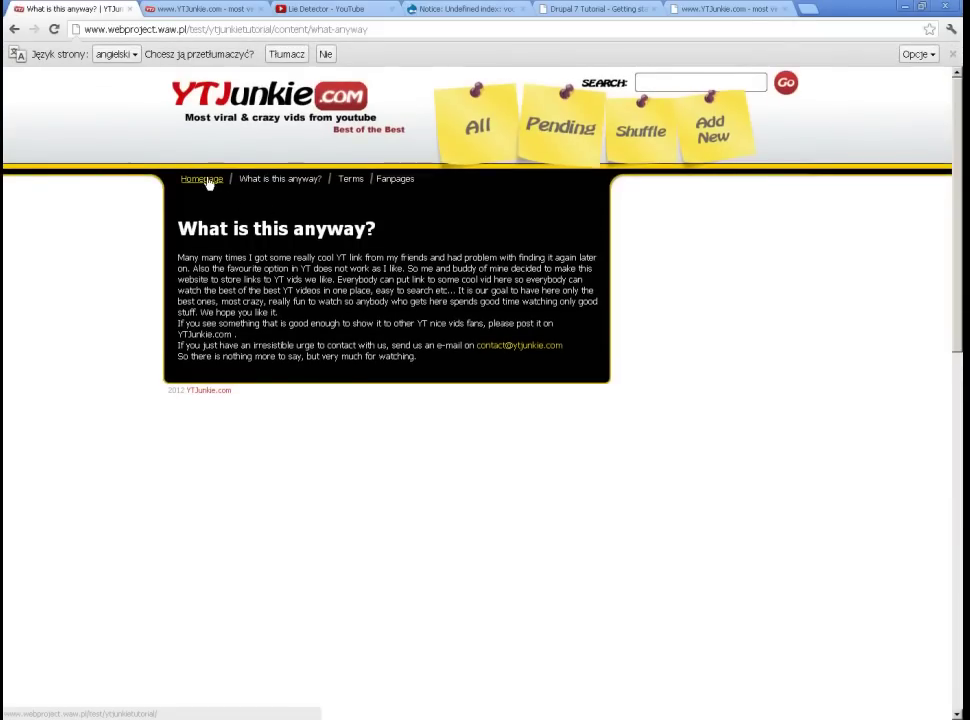
pyautogui.click(205, 180)
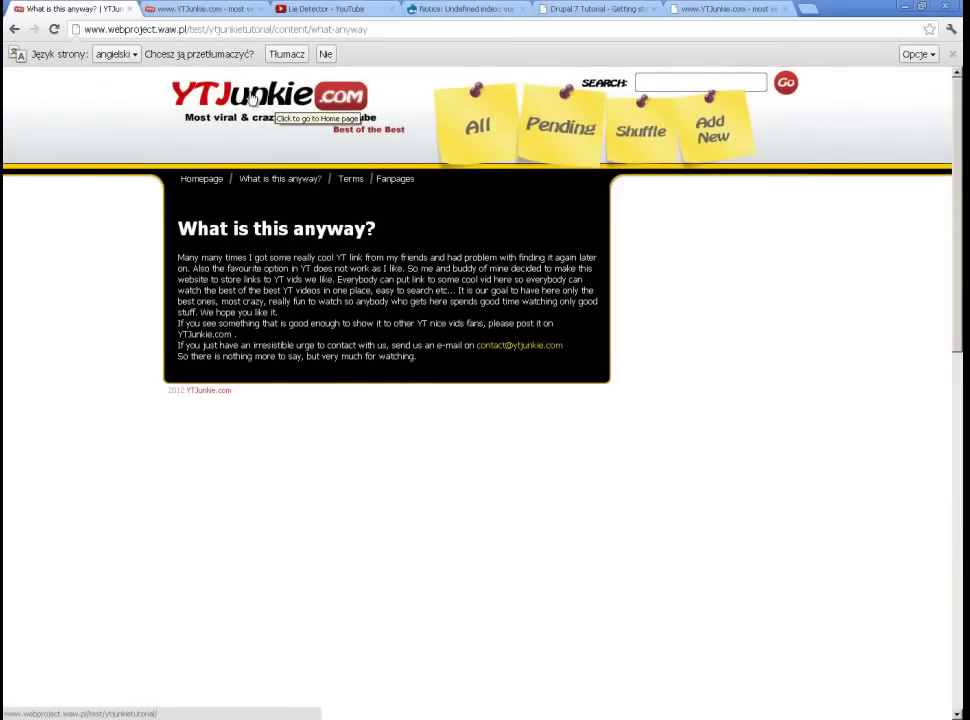
pyautogui.click(352, 181)
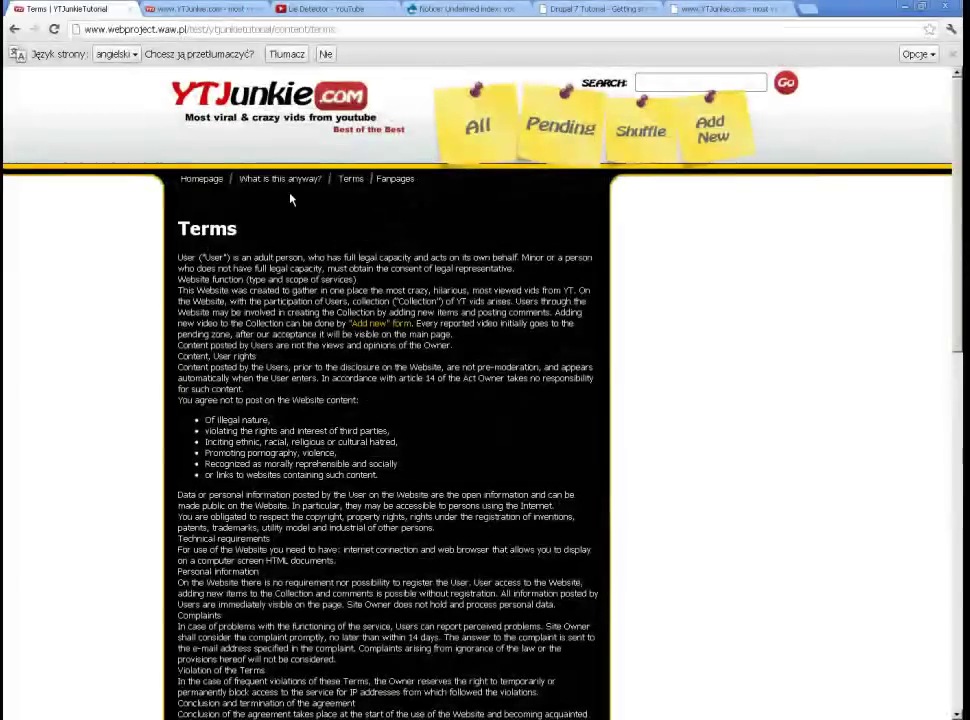
pyautogui.click(282, 182)
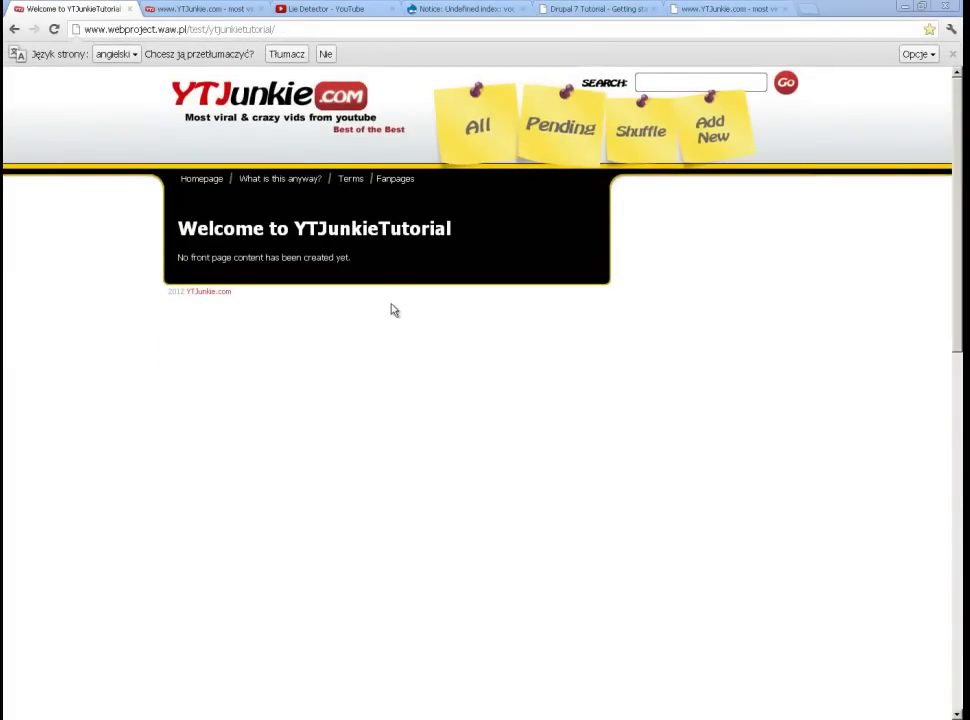
pyautogui.click(274, 186)
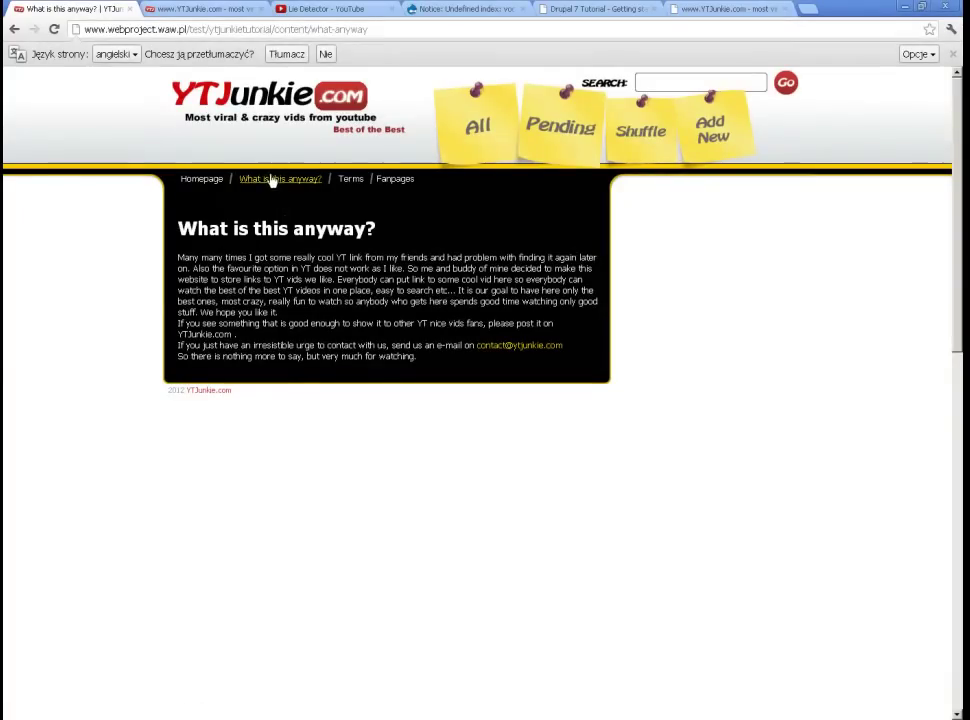
pyautogui.click(350, 180)
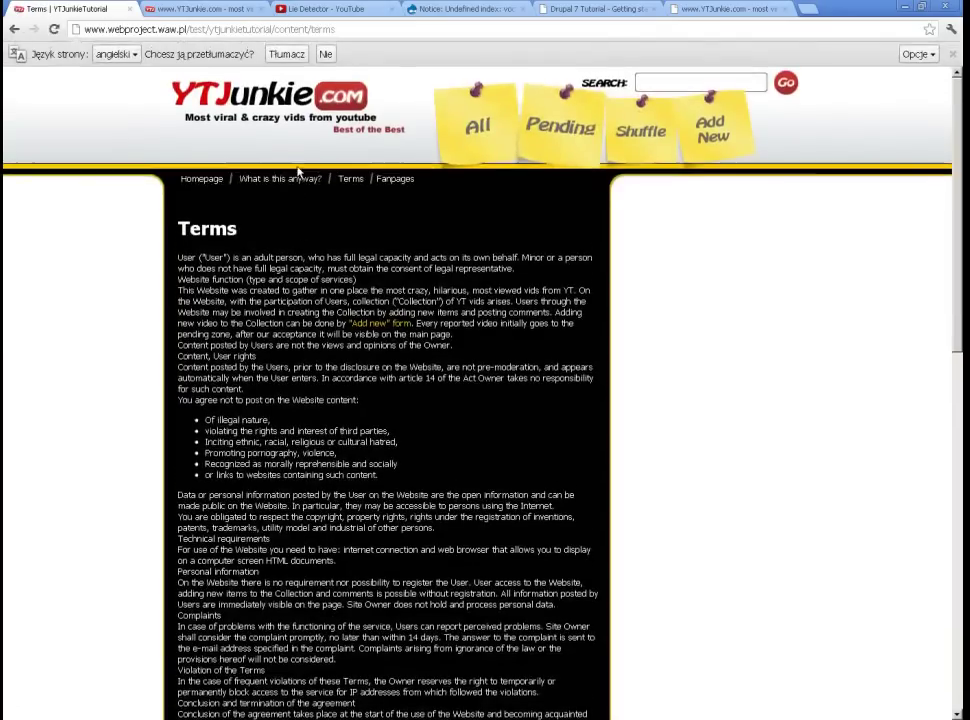
pyautogui.click(152, 8)
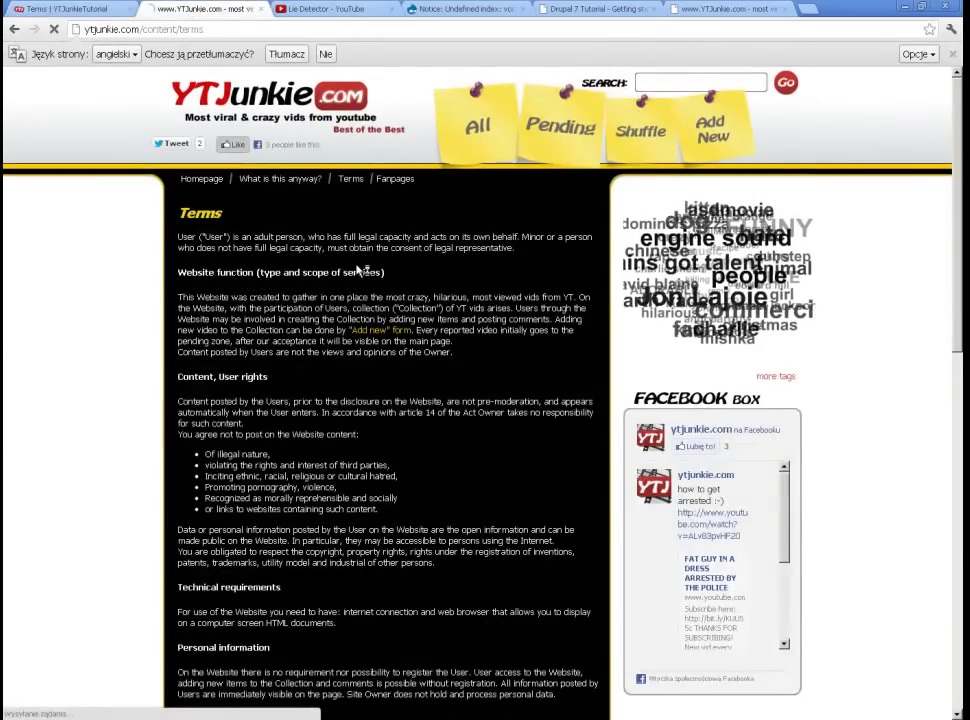
# Reload the live ytjunkie.com Terms page, inspect its styled heading, then return to Drupal's content list.
pyautogui.click(350, 180)
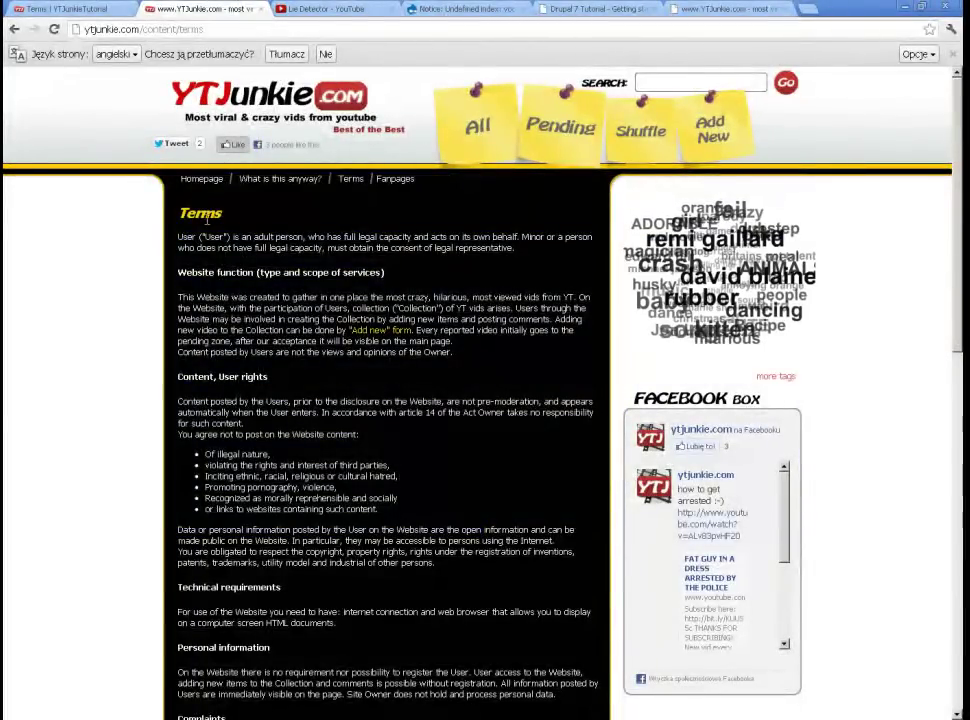
pyautogui.moveTo(229, 217); pyautogui.dragTo(178, 211)
pyautogui.click(262, 292)
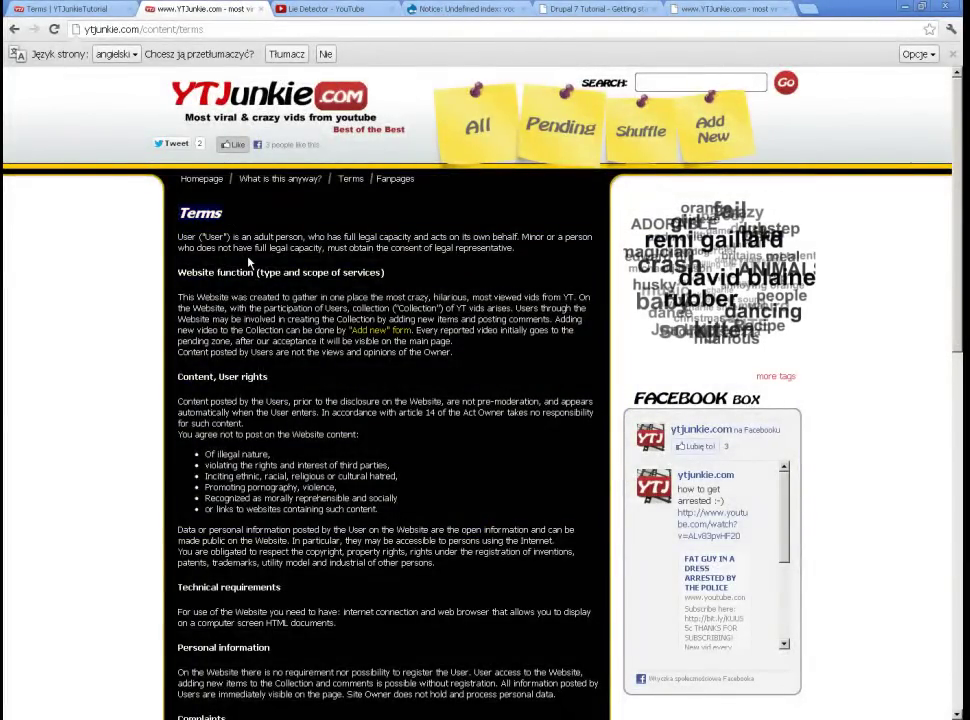
pyautogui.press('F5')
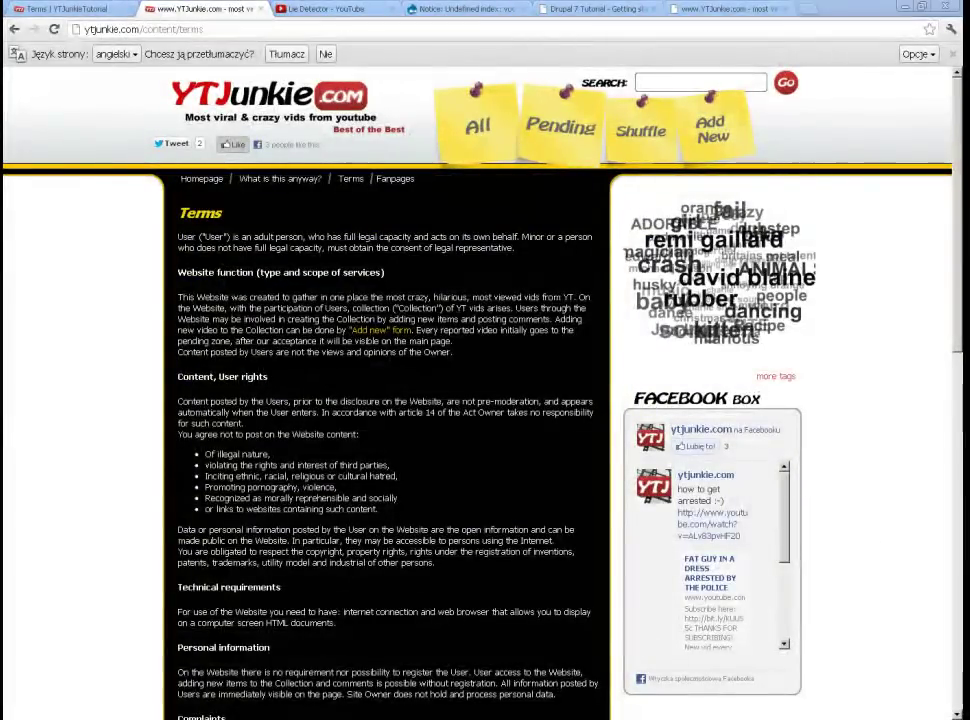
pyautogui.hotkey('alt', 'Tab')
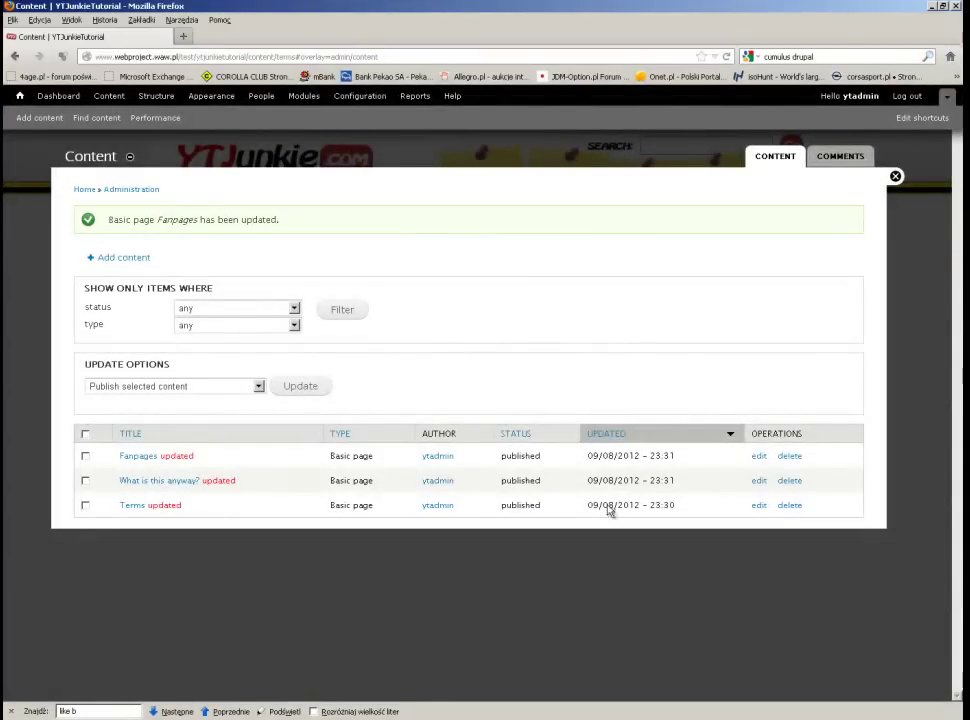
# Switch the Terms page body to Full HTML and save it.
pyautogui.click(760, 507)
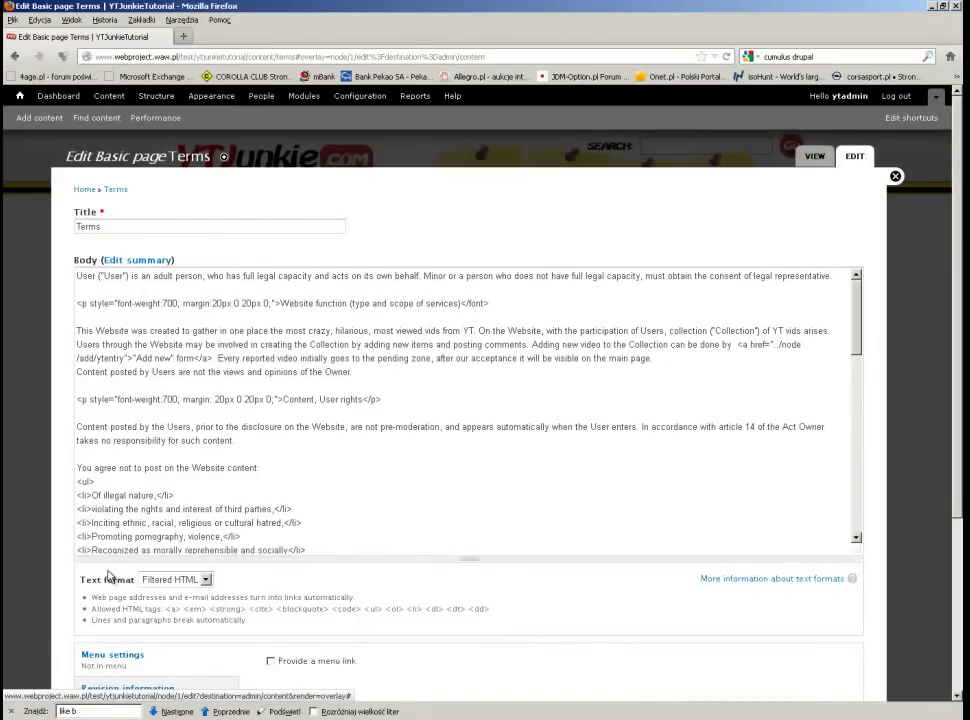
pyautogui.click(259, 521)
pyautogui.scroll(-2, 262, 515)
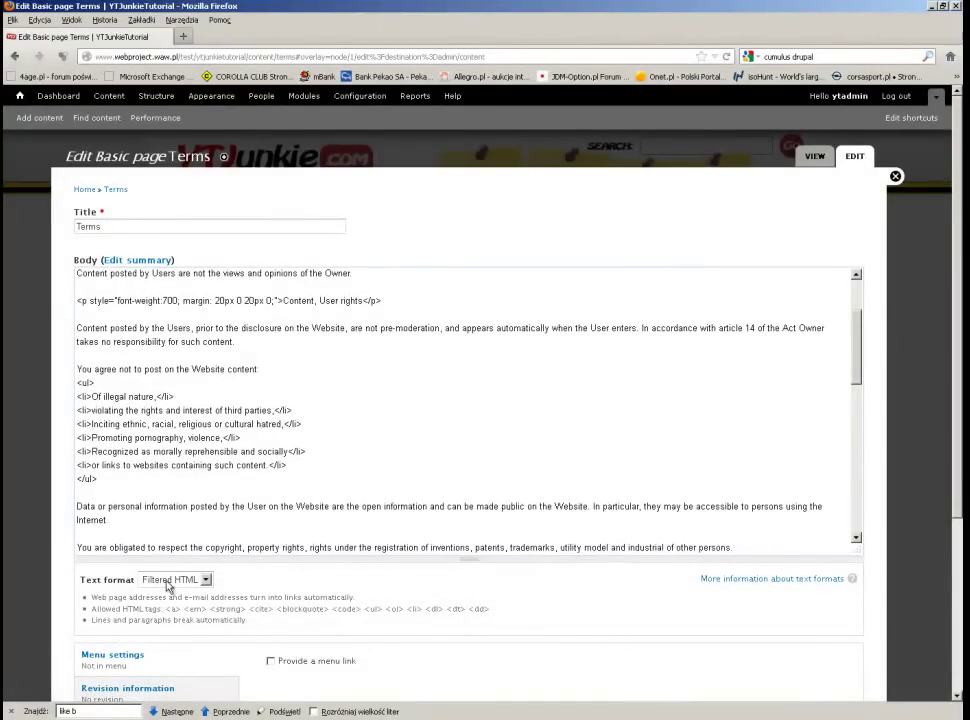
pyautogui.click(168, 584)
pyautogui.click(168, 586)
pyautogui.click(193, 582)
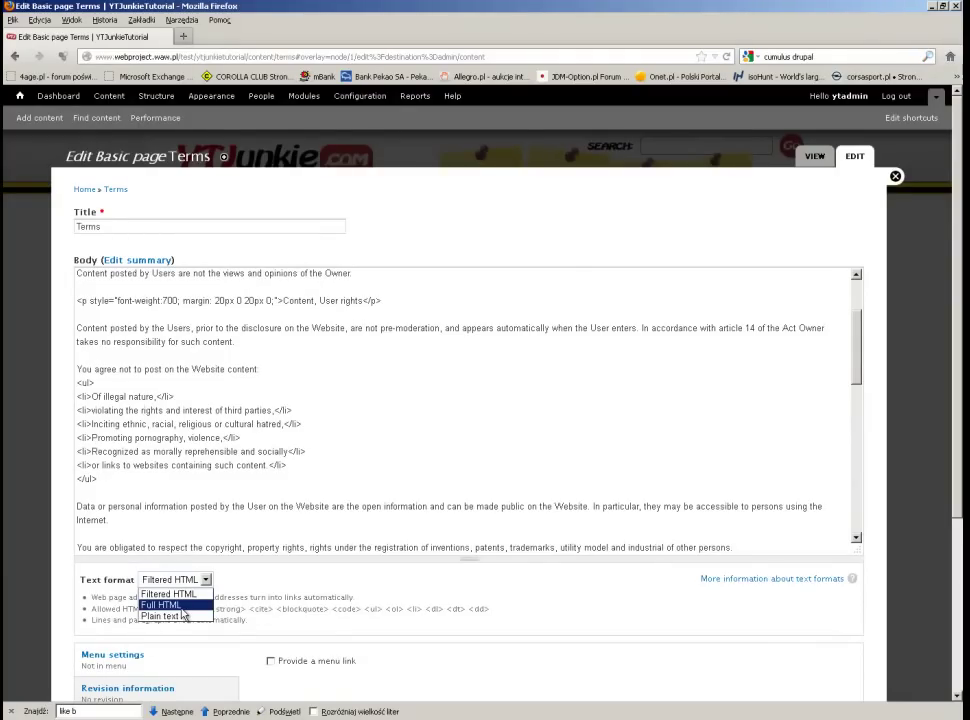
pyautogui.click(182, 606)
pyautogui.scroll(-3, 226, 490)
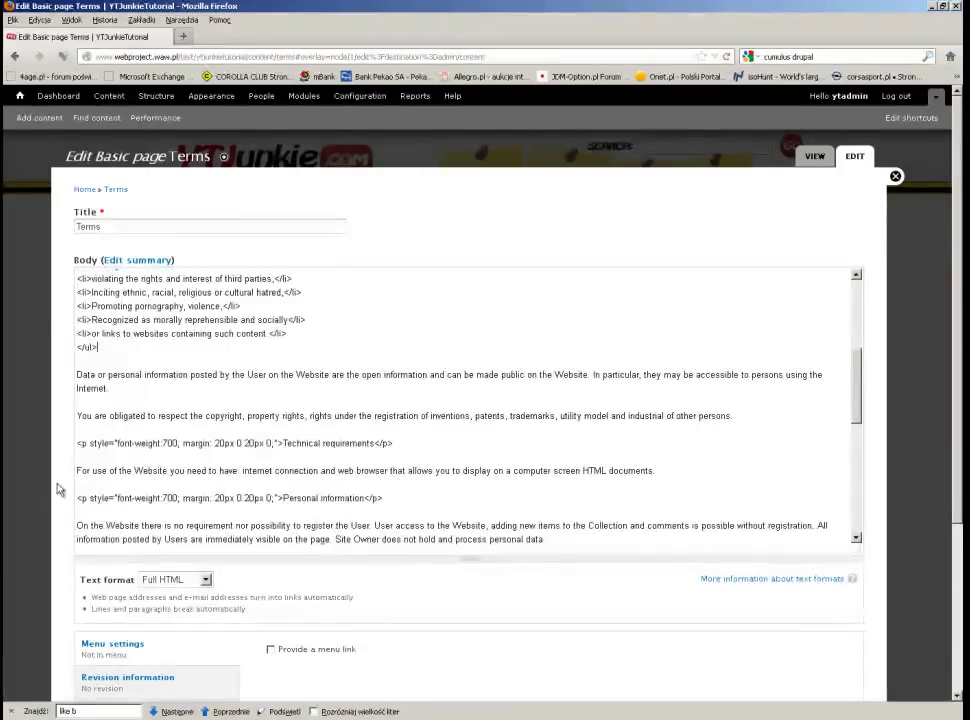
pyautogui.scroll(-4, 61, 489)
pyautogui.click(99, 637)
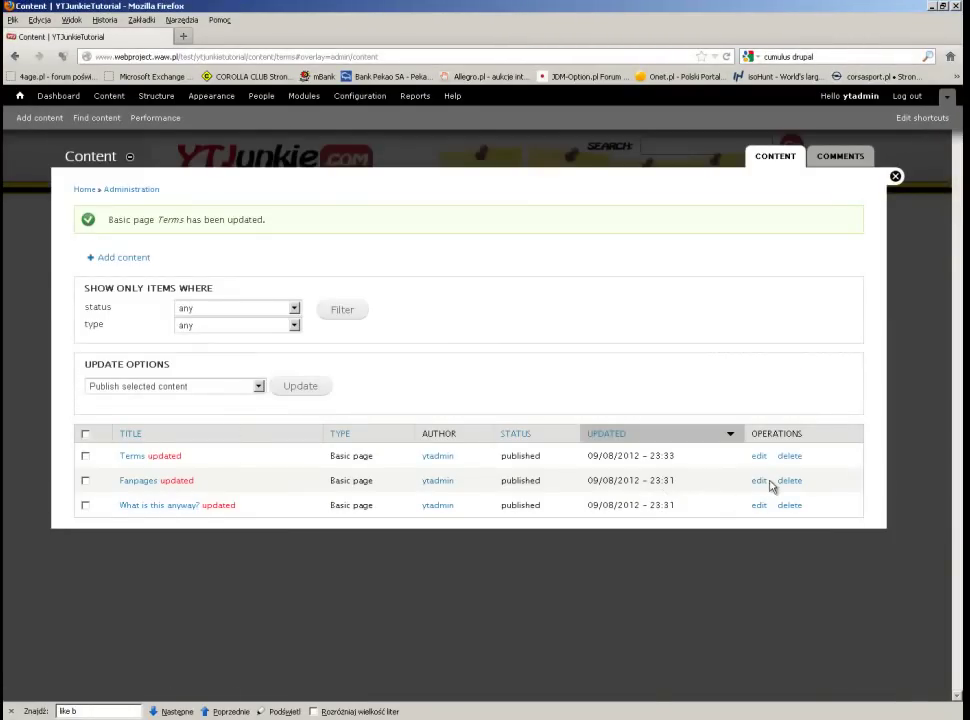
# Set the Fanpages body to Full HTML and save it.
pyautogui.click(758, 482)
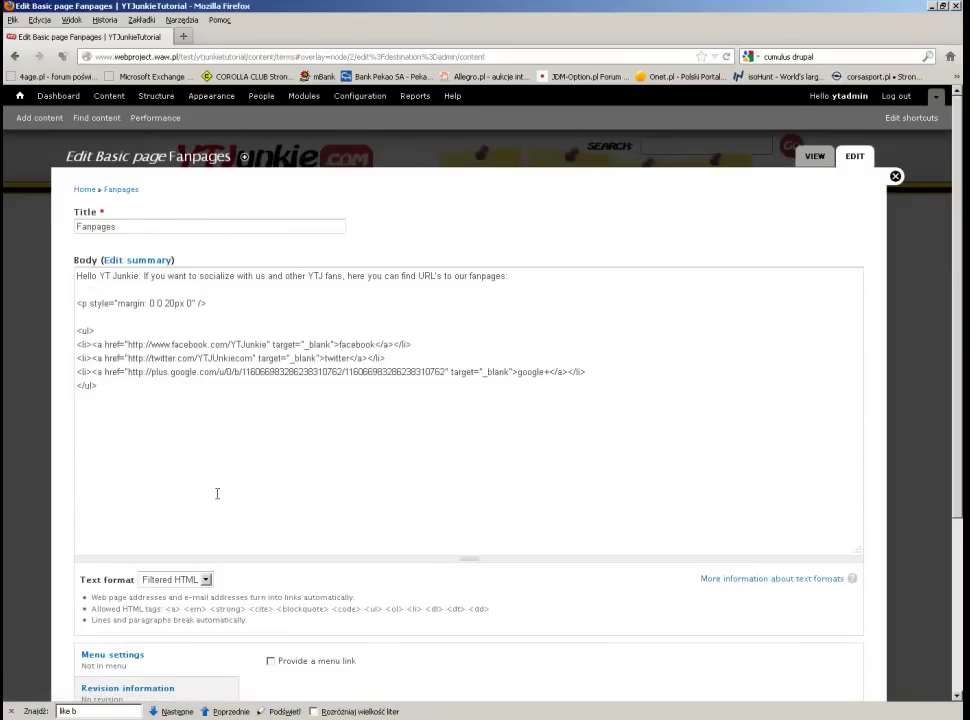
pyautogui.click(190, 580)
pyautogui.click(165, 605)
pyautogui.scroll(-5, 160, 600)
pyautogui.click(118, 636)
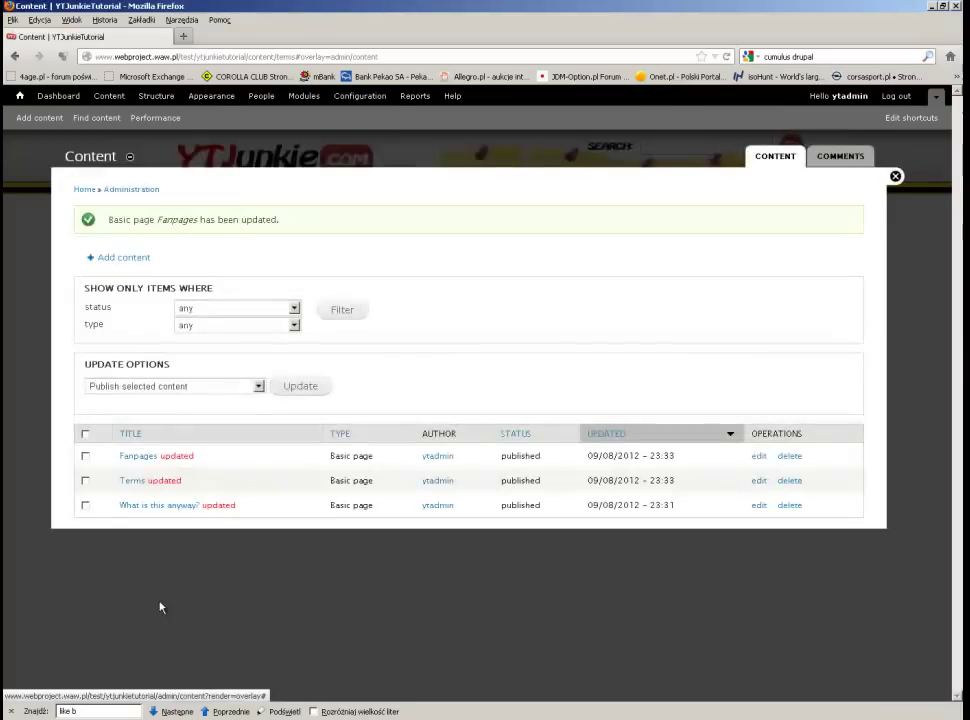
# Set the What is this anyway? body to Full HTML and save it.
pyautogui.click(758, 507)
pyautogui.scroll(-5, 372, 478)
pyautogui.click(205, 345)
pyautogui.click(156, 372)
pyautogui.click(106, 640)
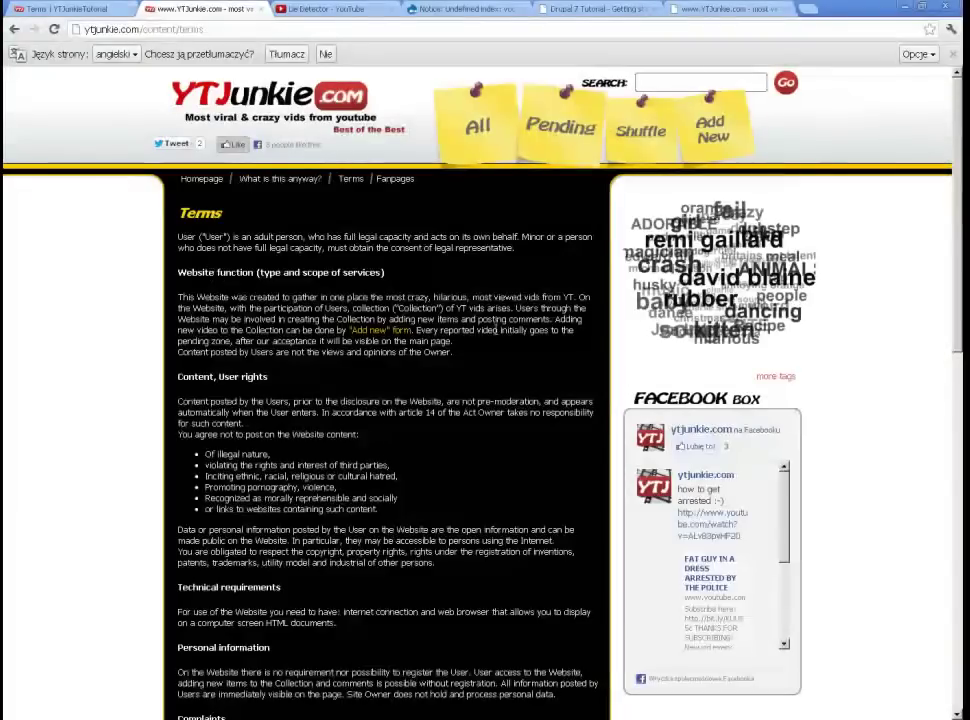
# View the test site's What is this anyway?, Terms and Fanpages pages, ending on What is this anyway?
pyautogui.click(84, 12)
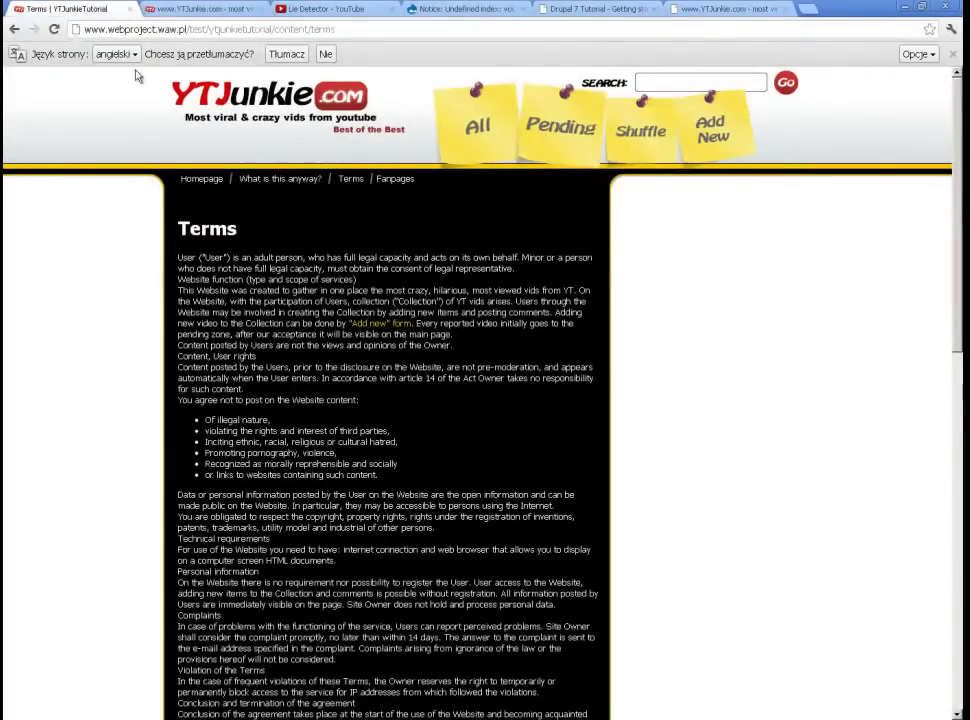
pyautogui.click(268, 181)
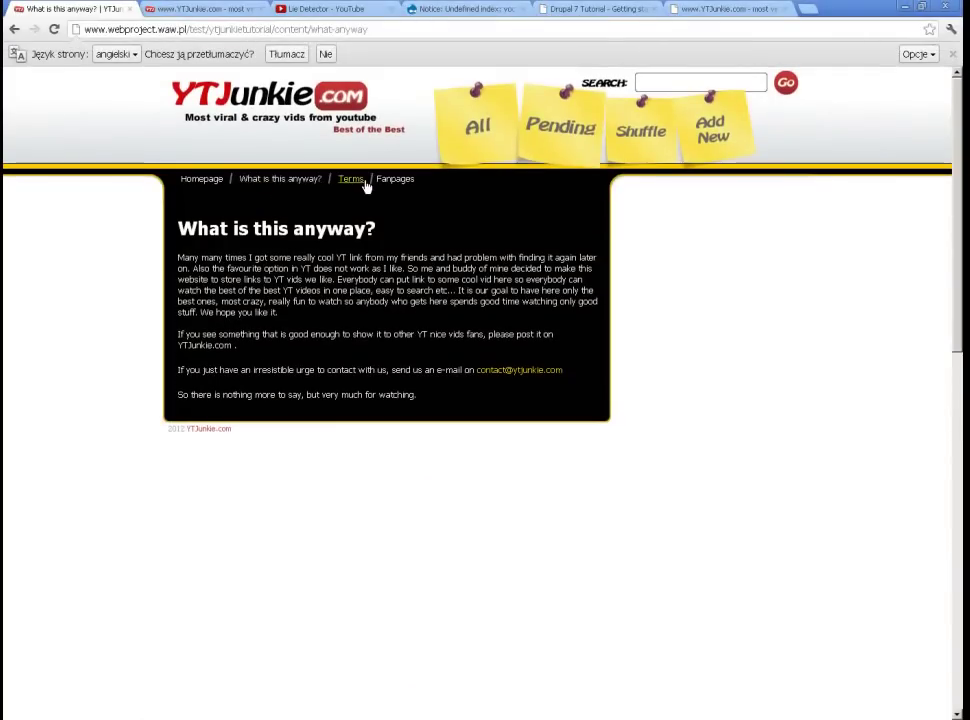
pyautogui.click(366, 184)
pyautogui.click(397, 180)
pyautogui.click(277, 182)
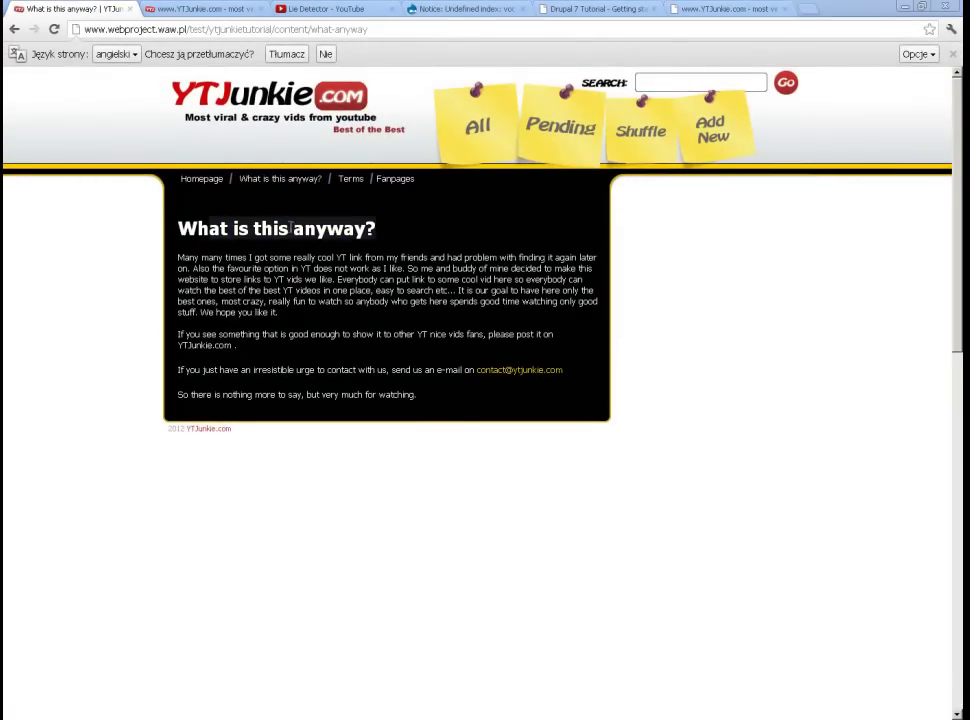
pyautogui.moveTo(380, 230); pyautogui.dragTo(274, 228)
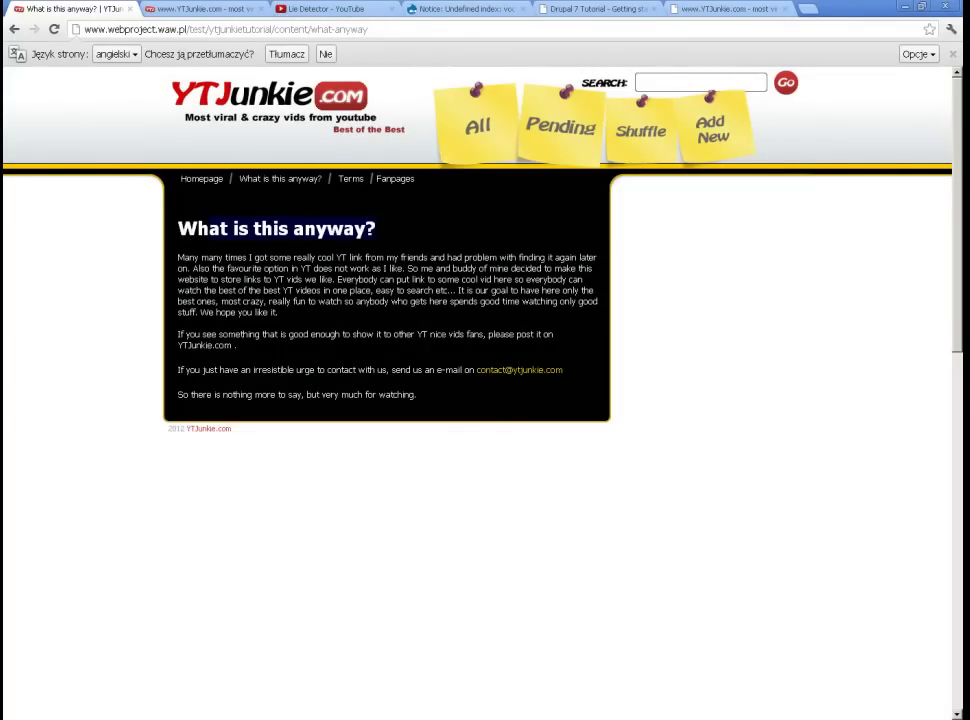
# Replace the h1 title line 134 in page.tpl.php with the pasted div/span markup, removing the duplicate line.
pyautogui.hotkey('alt', 'Tab')
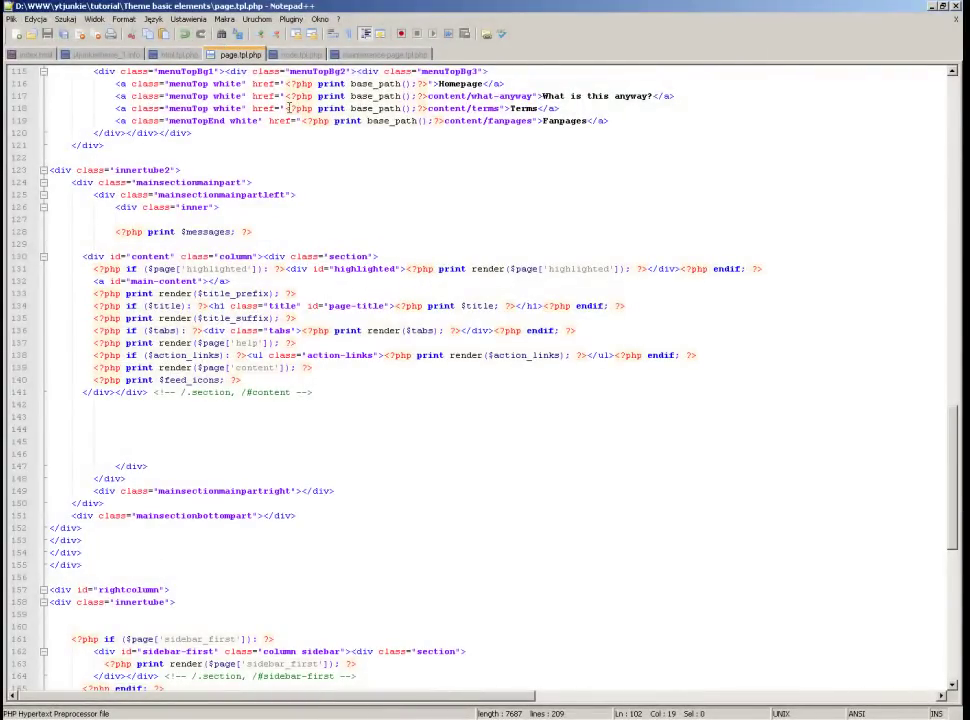
pyautogui.scroll(5, 290, 195)
pyautogui.scroll(-6, 287, 195)
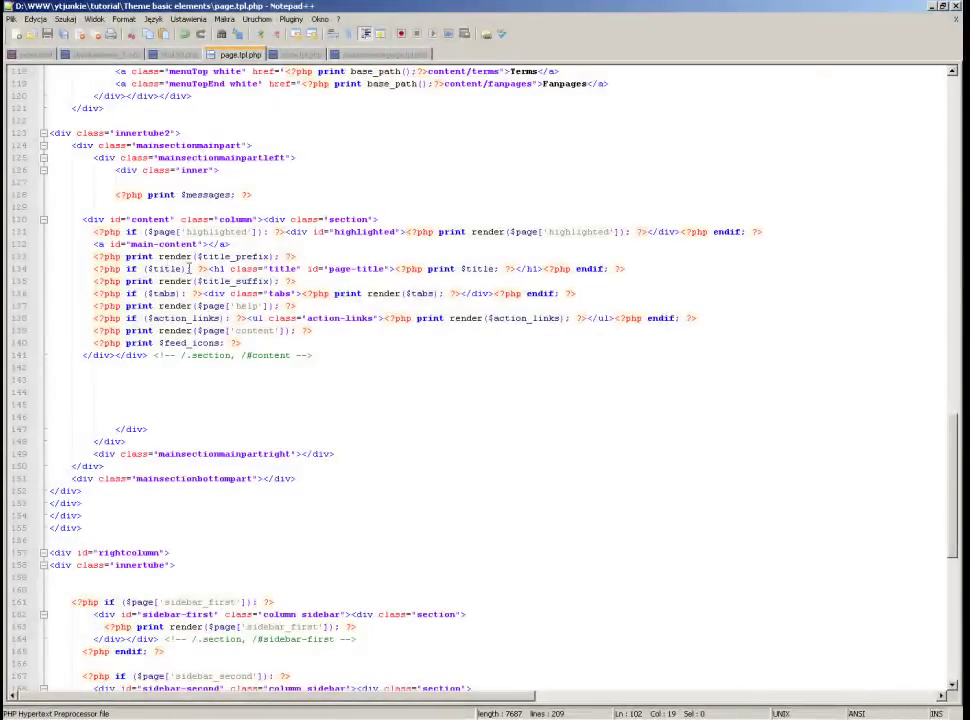
pyautogui.moveTo(88, 268); pyautogui.dragTo(625, 268)
pyautogui.click(600, 293)
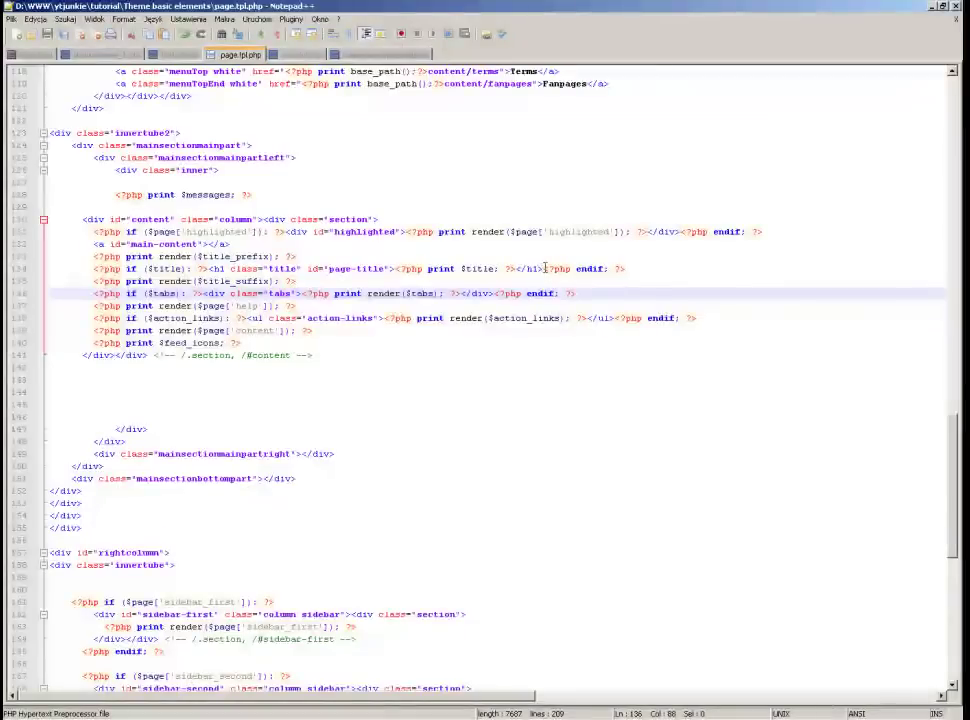
pyautogui.moveTo(516, 268); pyautogui.dragTo(529, 268)
pyautogui.click(533, 268)
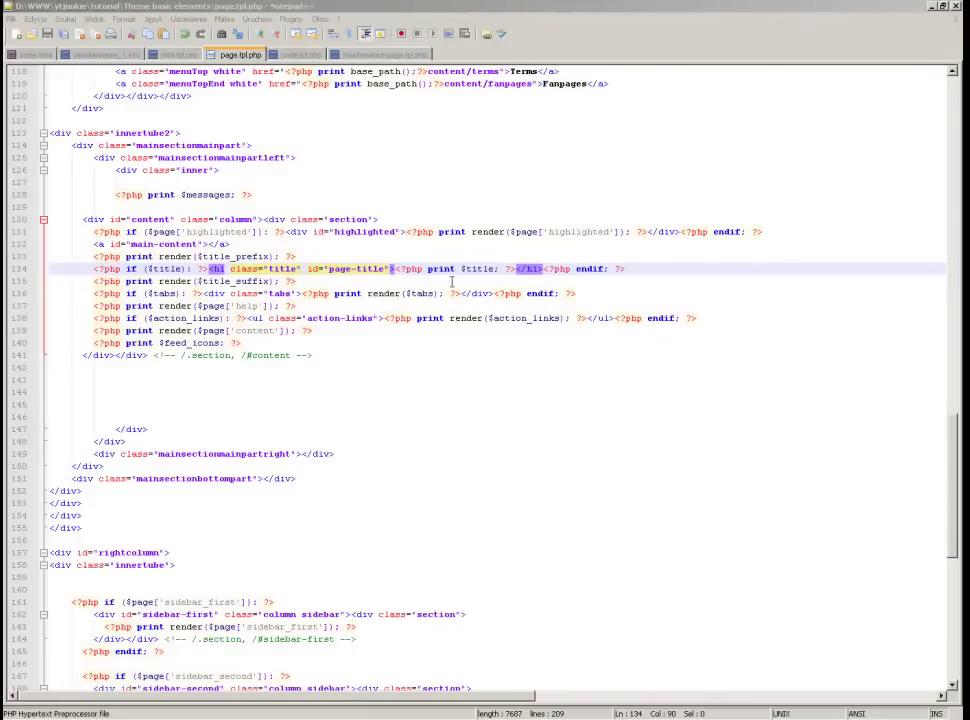
pyautogui.moveTo(645, 268); pyautogui.dragTo(97, 277)
pyautogui.write('<?php print render($title_prefix); ?> <?php if($title) { ?> \t<div class="title_div"><span class=\'title_inner\' id="page-title"><?php print $title; ?></span></div> <?php } ?>')
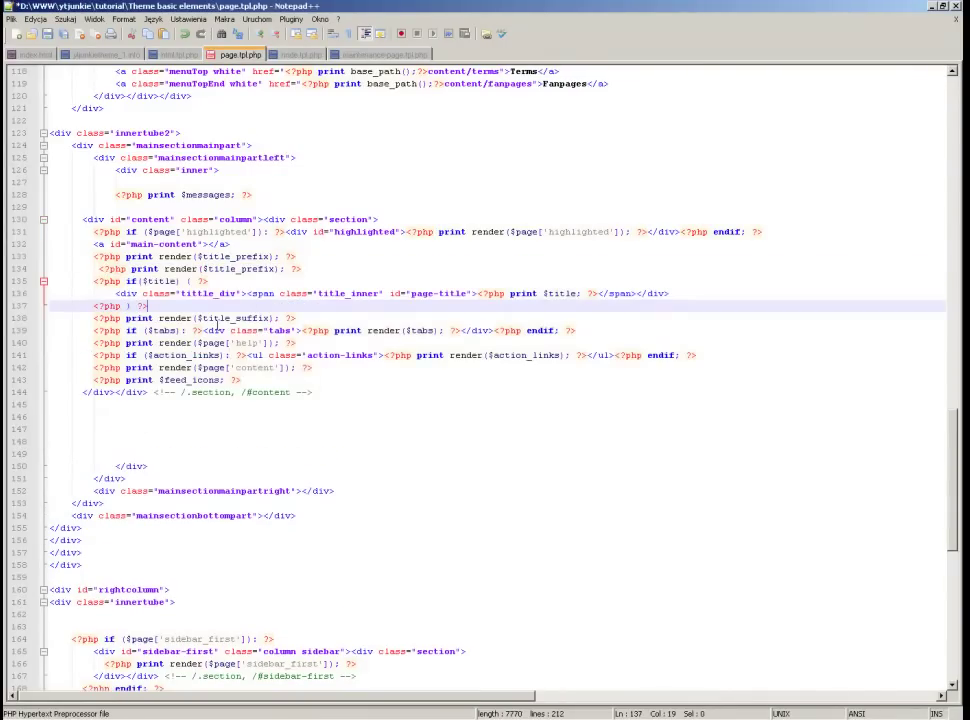
pyautogui.click(310, 269)
pyautogui.hotkey('shift', 'Home')
pyautogui.press('BackSpace')
pyautogui.press('BackSpace')
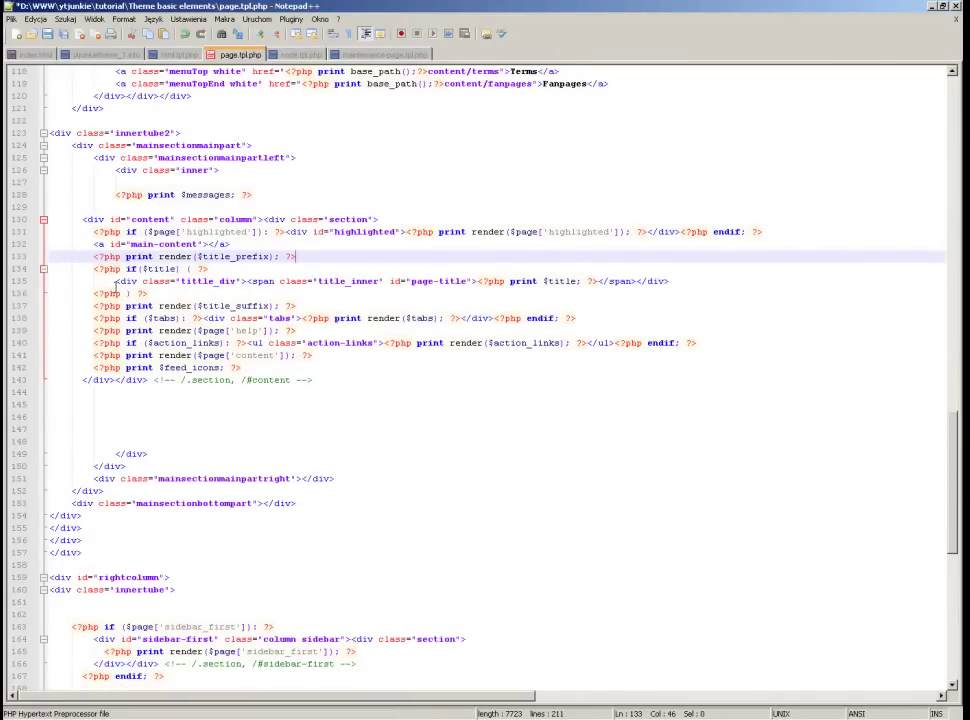
# Check the tittle_div div and title_inner span tags, save page.tpl.php and upload it in FileZilla.
pyautogui.moveTo(115, 283); pyautogui.dragTo(250, 288)
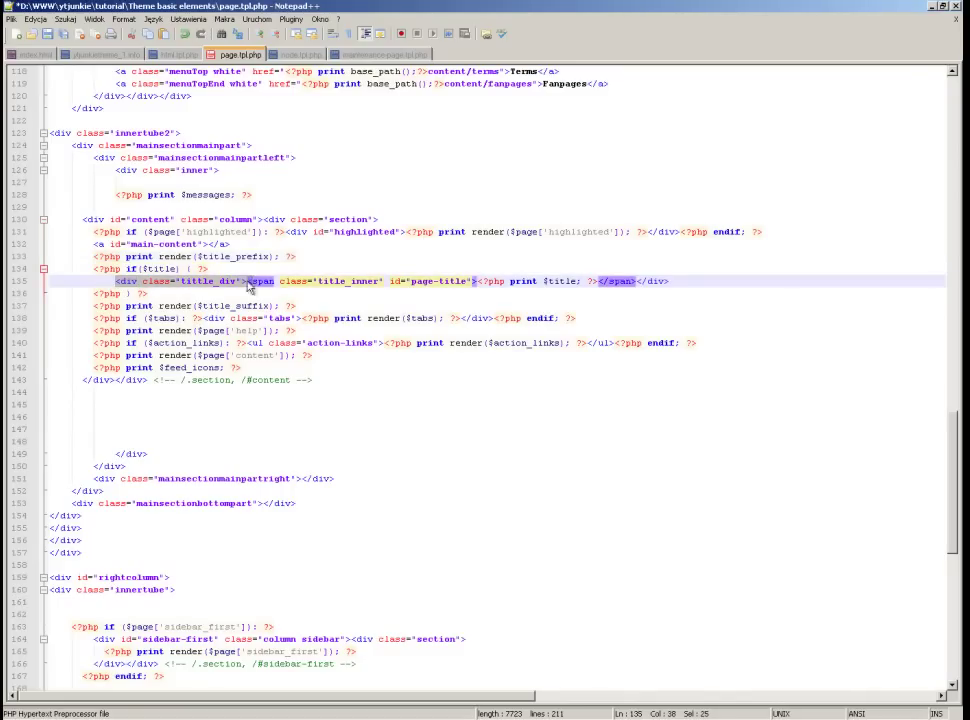
pyautogui.doubleClick(127, 283)
pyautogui.doubleClick(261, 282)
pyautogui.click(642, 381)
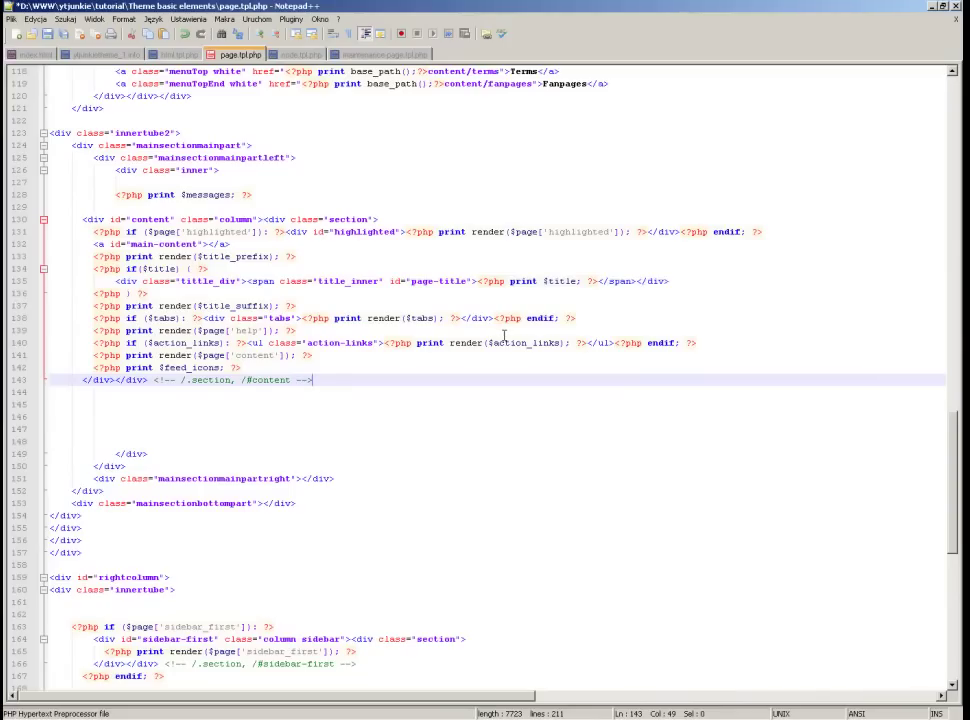
pyautogui.doubleClick(208, 281)
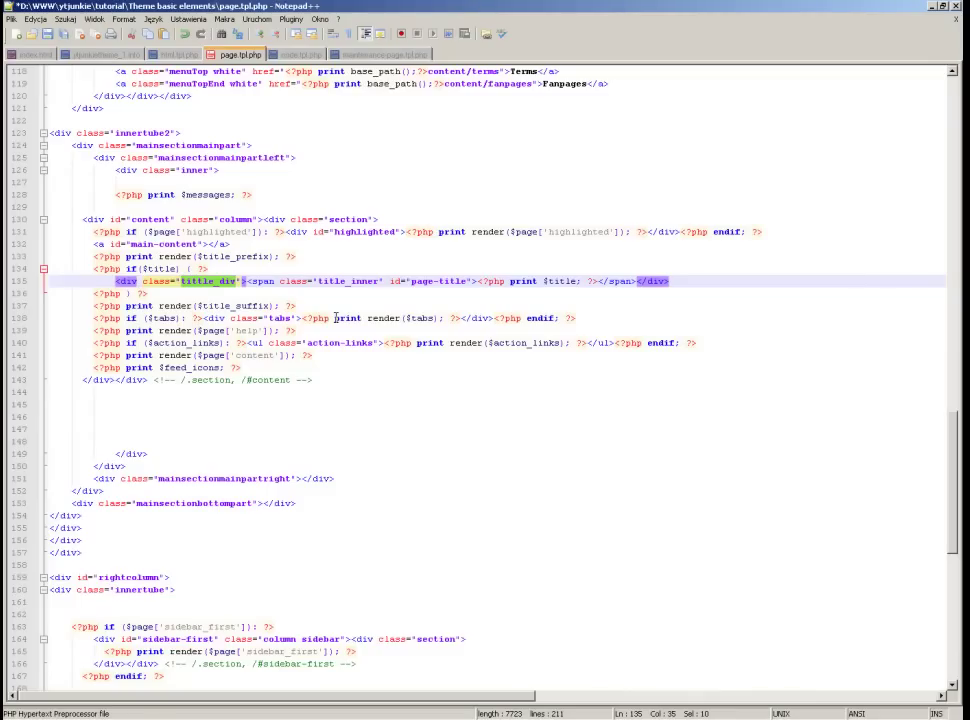
pyautogui.hotkey('ctrl', 's')
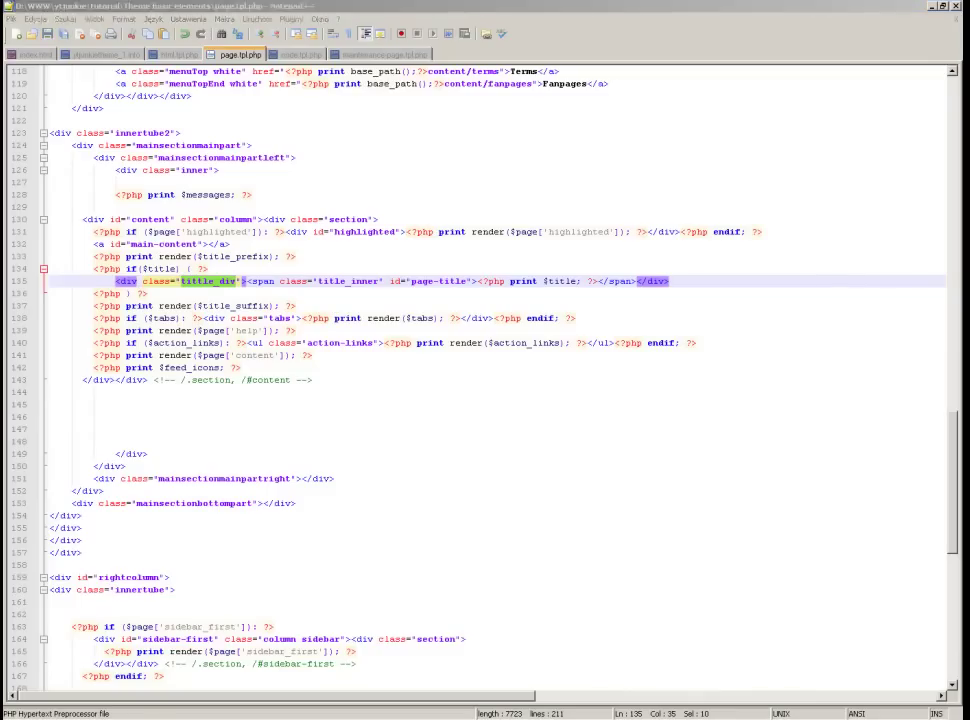
pyautogui.hotkey('alt', 'Tab')
pyautogui.moveTo(55, 262); pyautogui.dragTo(604, 372)
# Open Performance settings, then reload and browse the test site's Fanpages, Terms and What is this anyway? pages.
pyautogui.hotkey('alt', 'Tab')
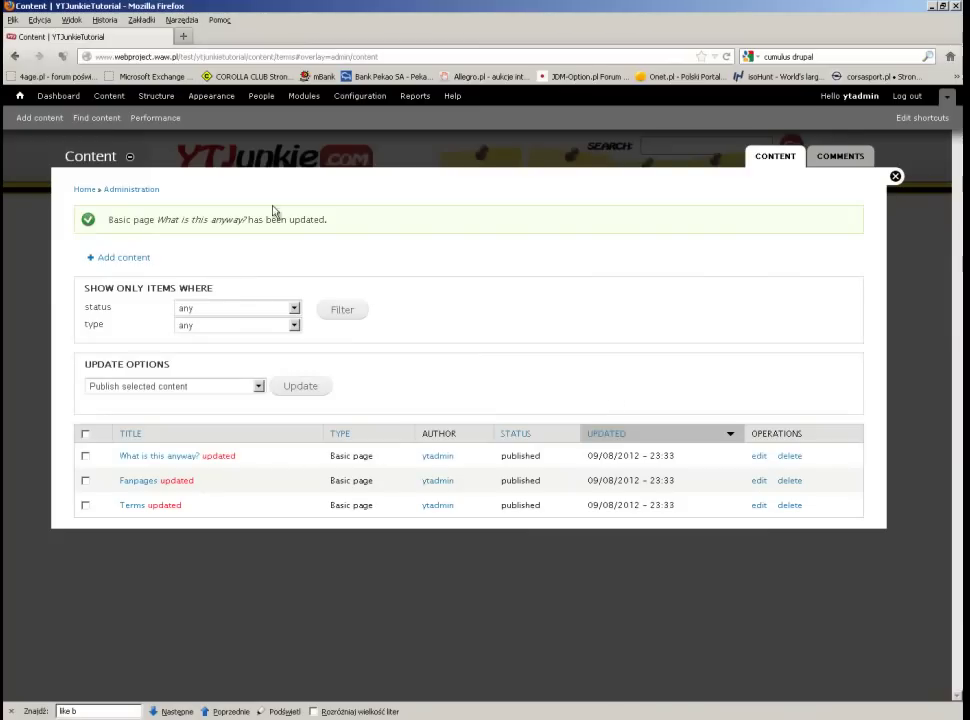
pyautogui.click(155, 118)
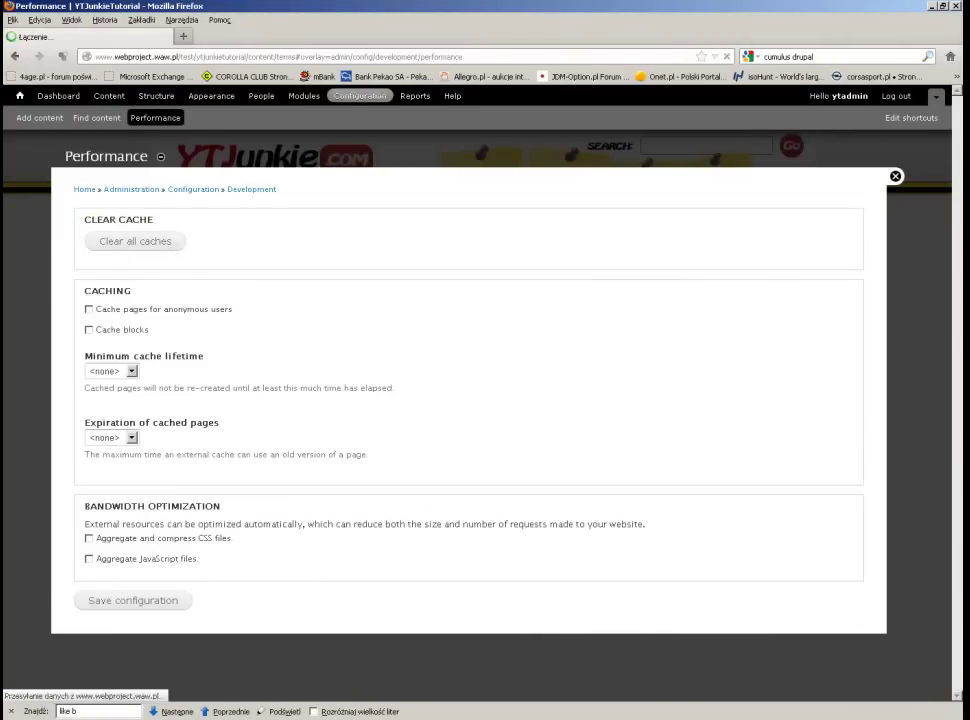
pyautogui.hotkey('alt', 'Tab')
pyautogui.press('F5')
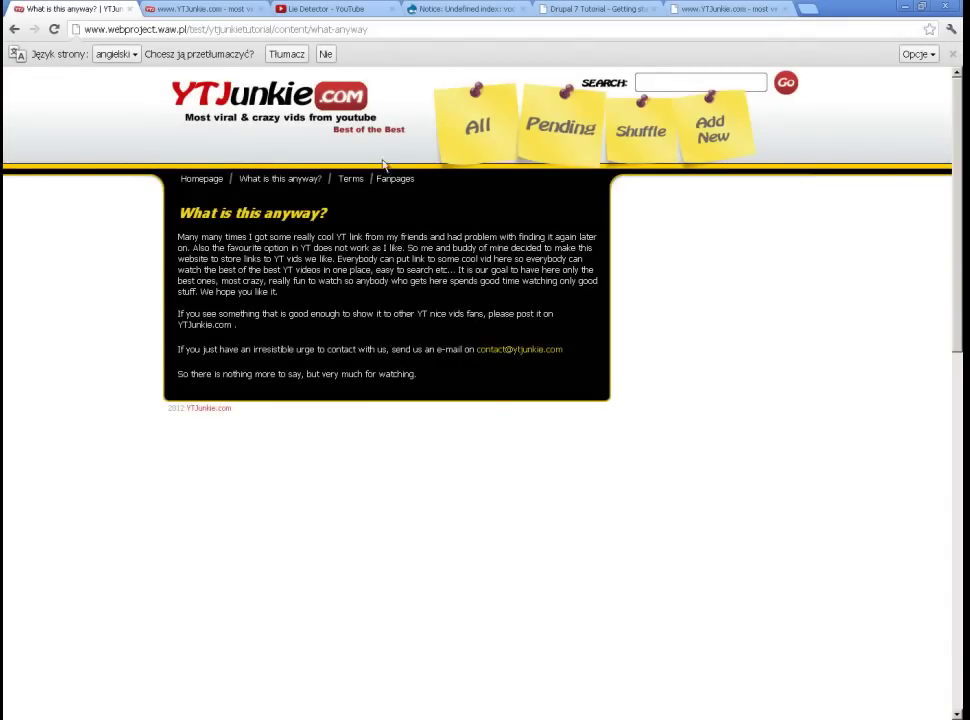
pyautogui.click(386, 179)
pyautogui.click(353, 170)
pyautogui.click(277, 182)
pyautogui.click(348, 184)
# Compare the live Terms page with the test site's Terms, Fanpages and front pages.
pyautogui.hotkey('ctrl', 'Tab')
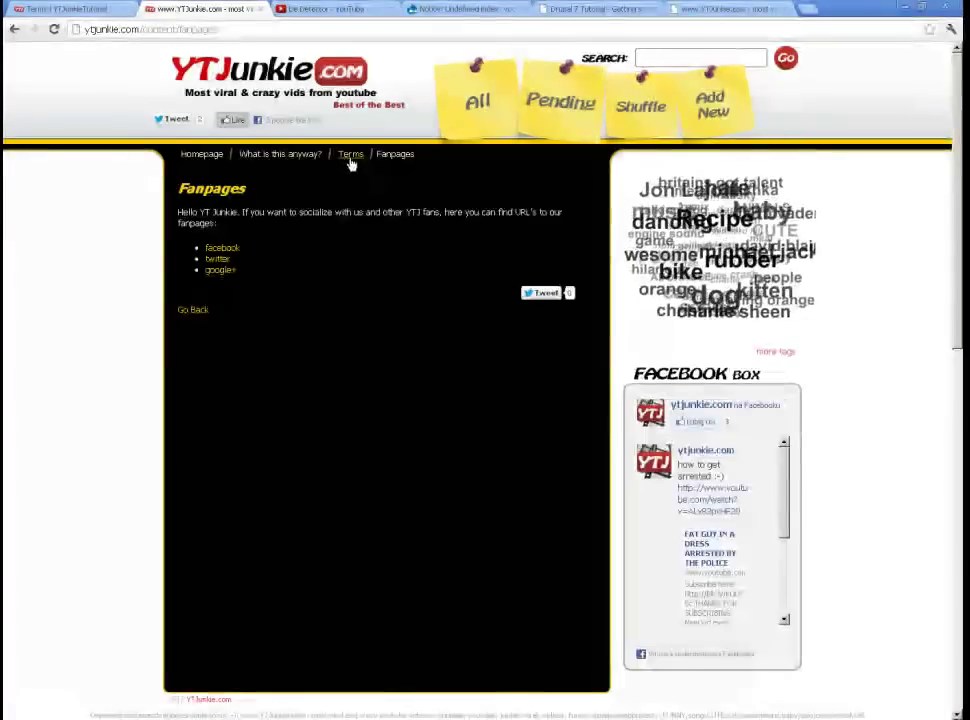
pyautogui.click(352, 181)
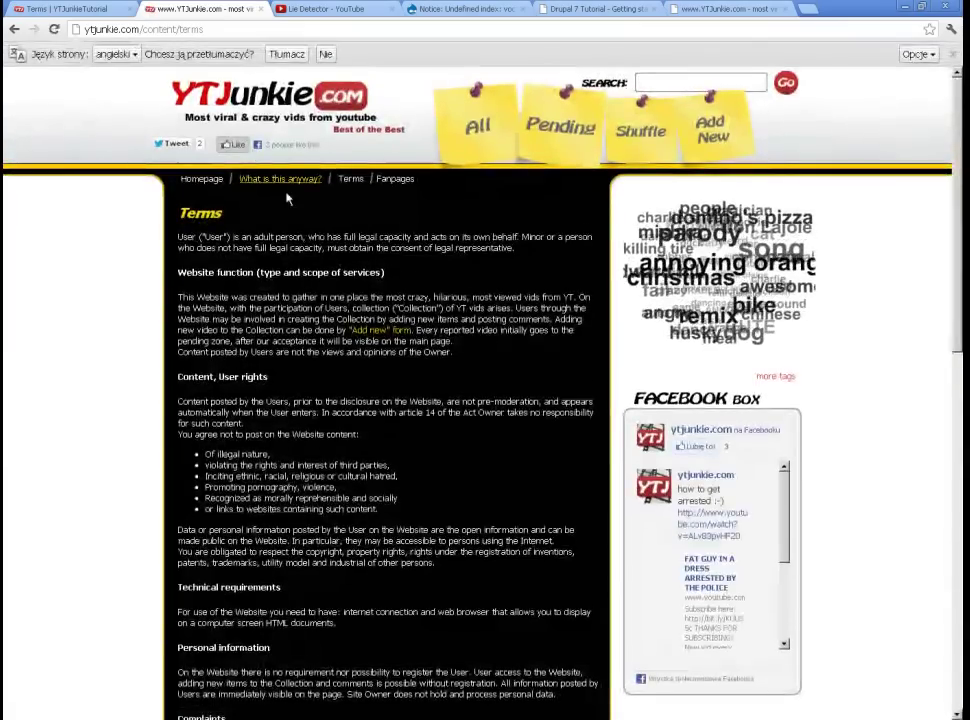
pyautogui.click(87, 9)
pyautogui.click(350, 181)
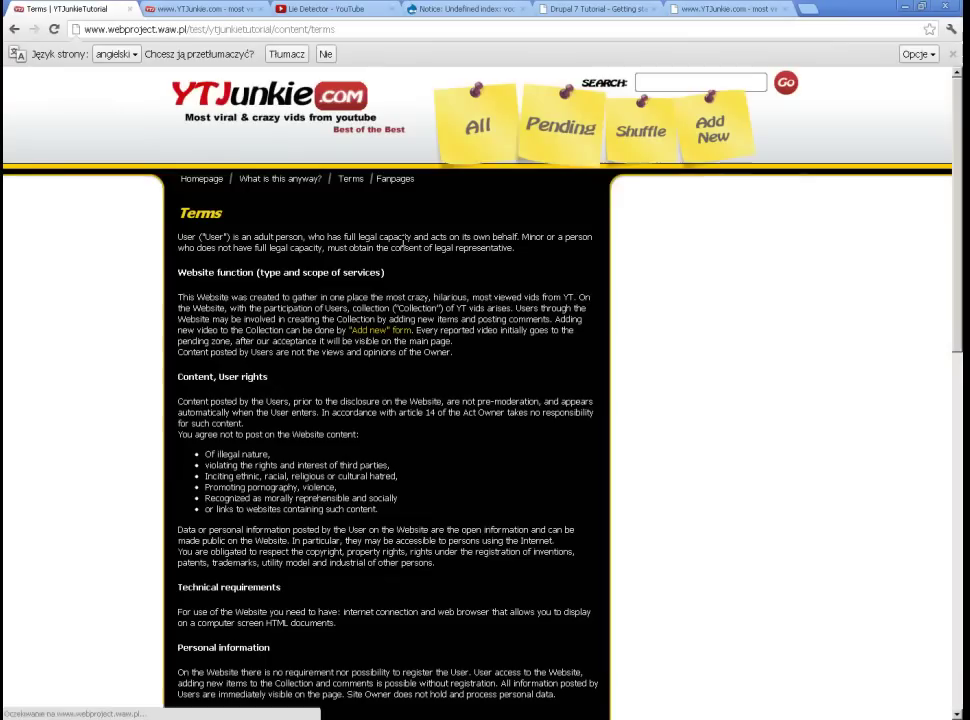
pyautogui.click(395, 179)
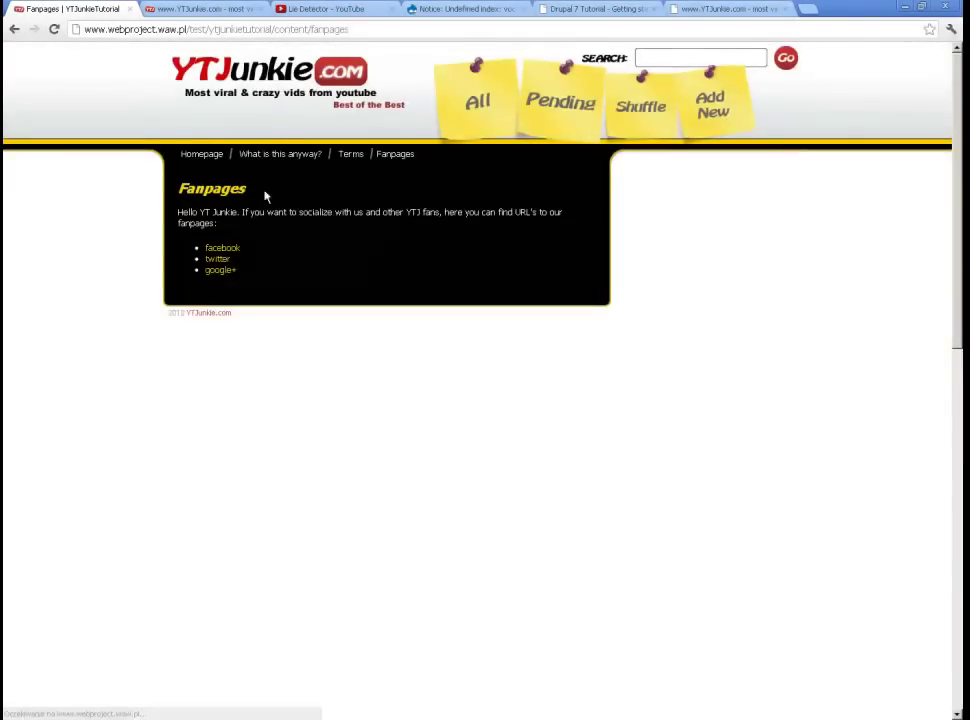
pyautogui.click(199, 182)
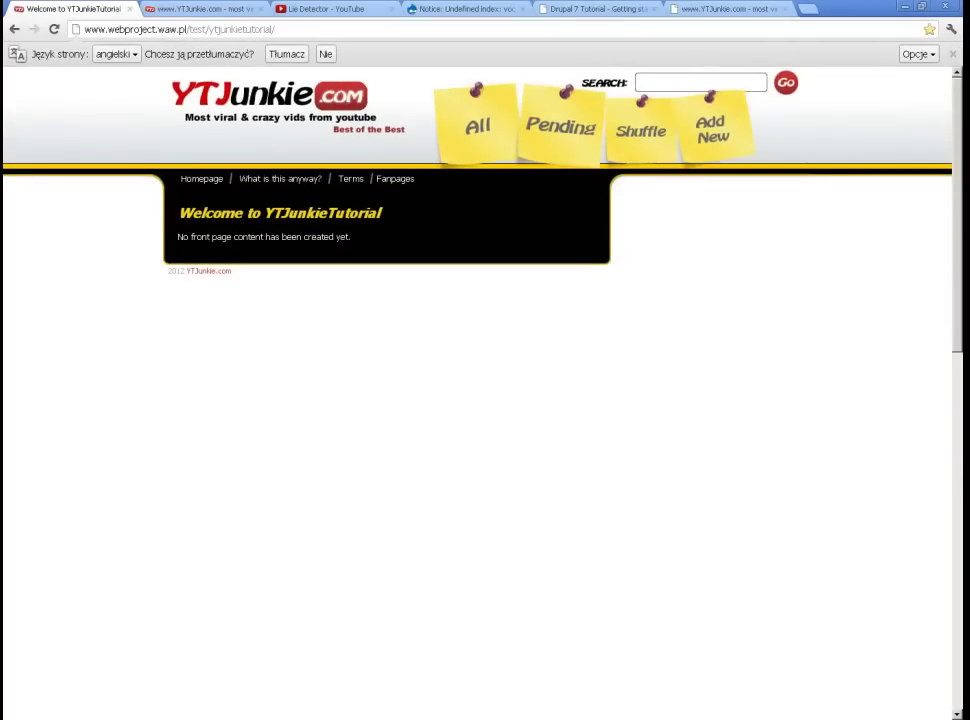
# Switch to the Drupal 7 Tutorial tab listing parts 1 to 8.
pyautogui.click(601, 9)
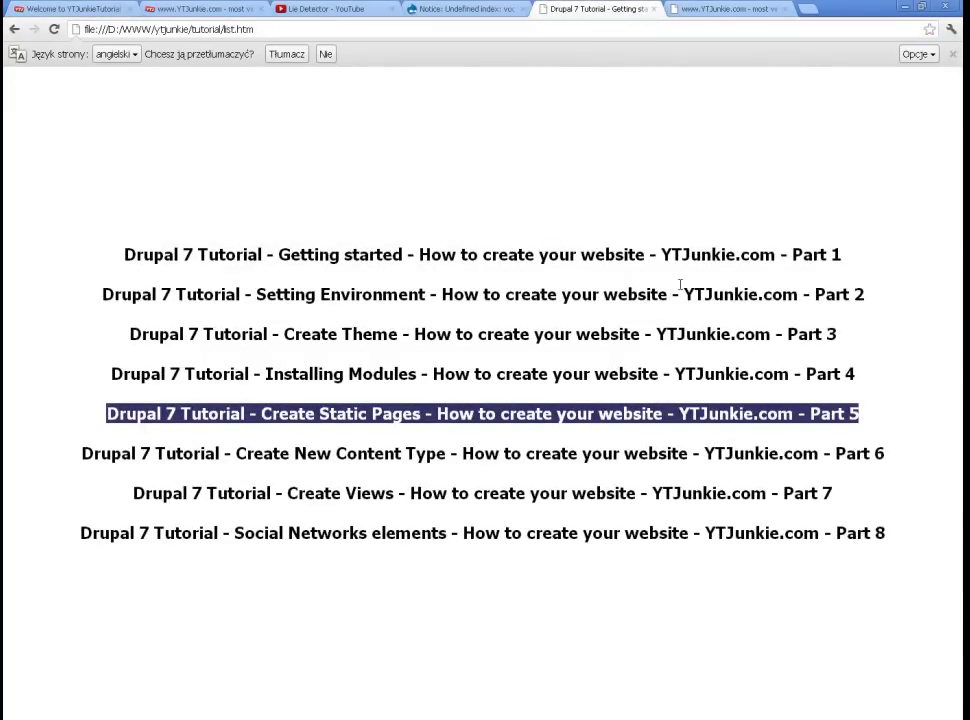